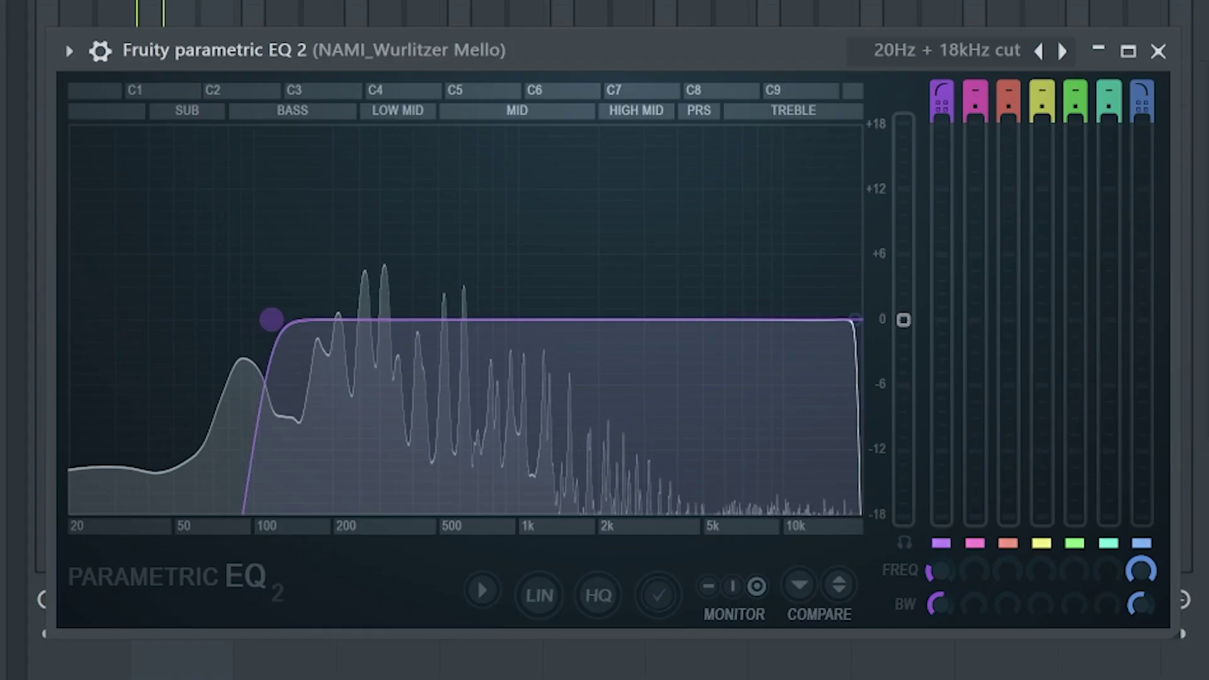
# - Move the Wurlitzer Mello EQ's low cut up to between 100 and 200 Hz and rebalance its reverb's dry and wet levels
pyautogui.moveTo(271, 320); pyautogui.dragTo(310, 320)
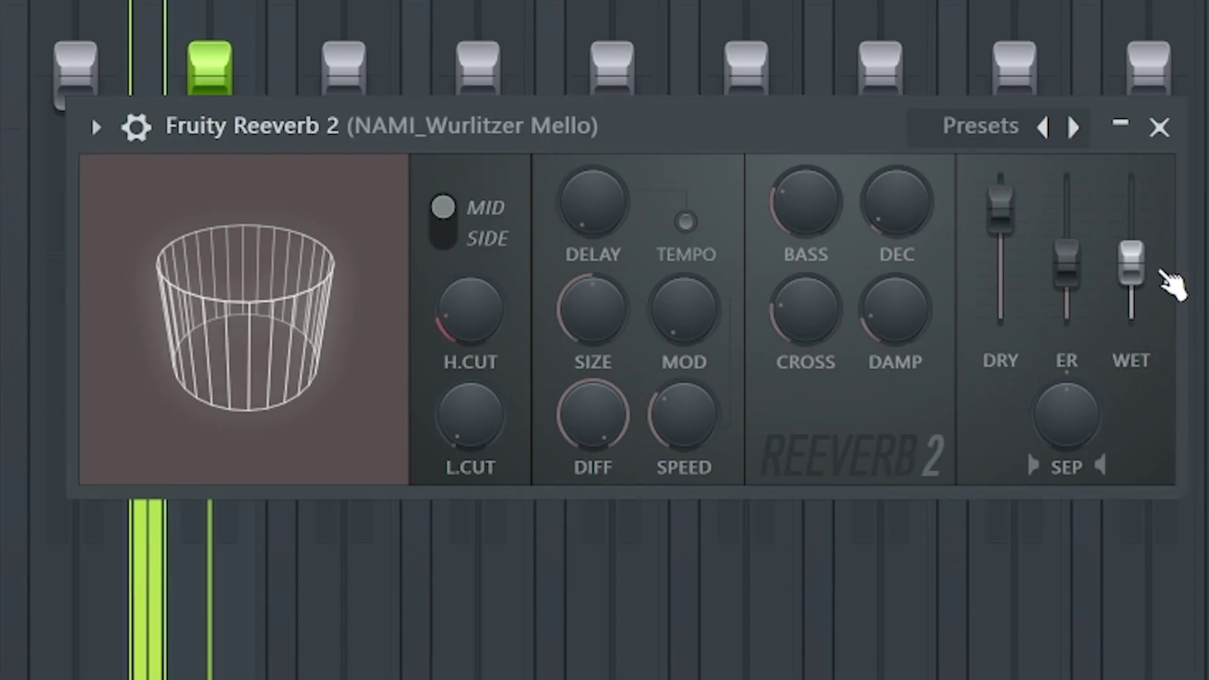
pyautogui.moveTo(1134, 262); pyautogui.dragTo(1132, 230)
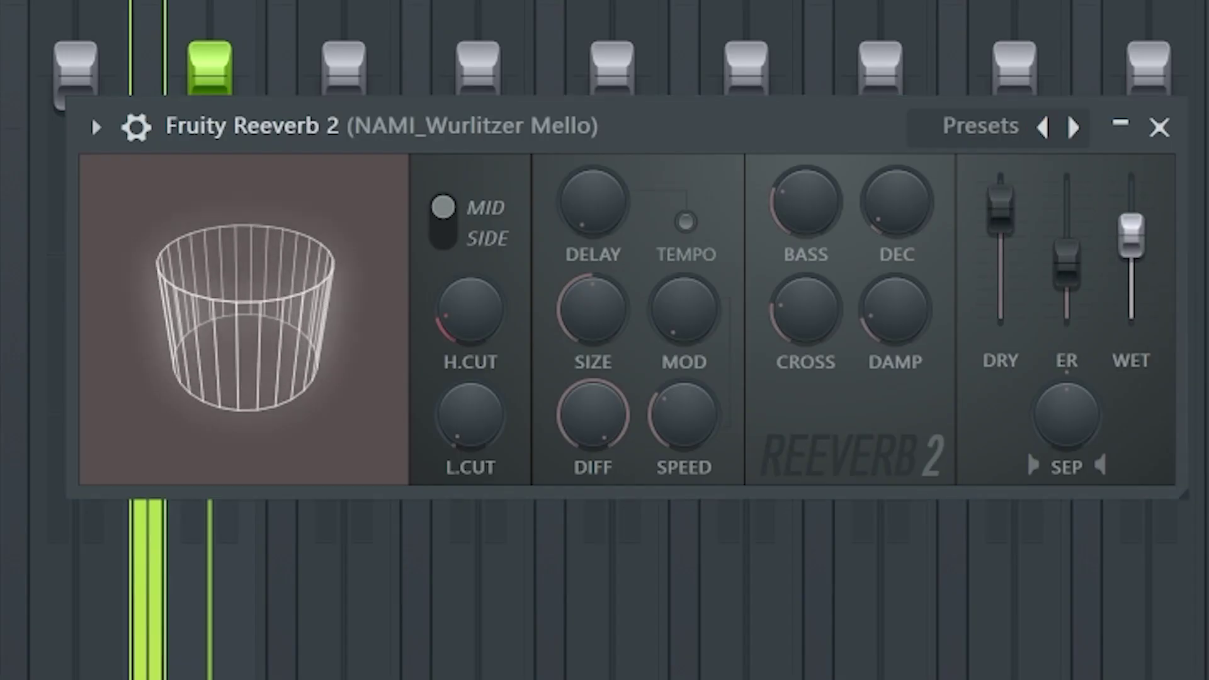
pyautogui.moveTo(1000, 192); pyautogui.dragTo(1000, 245)
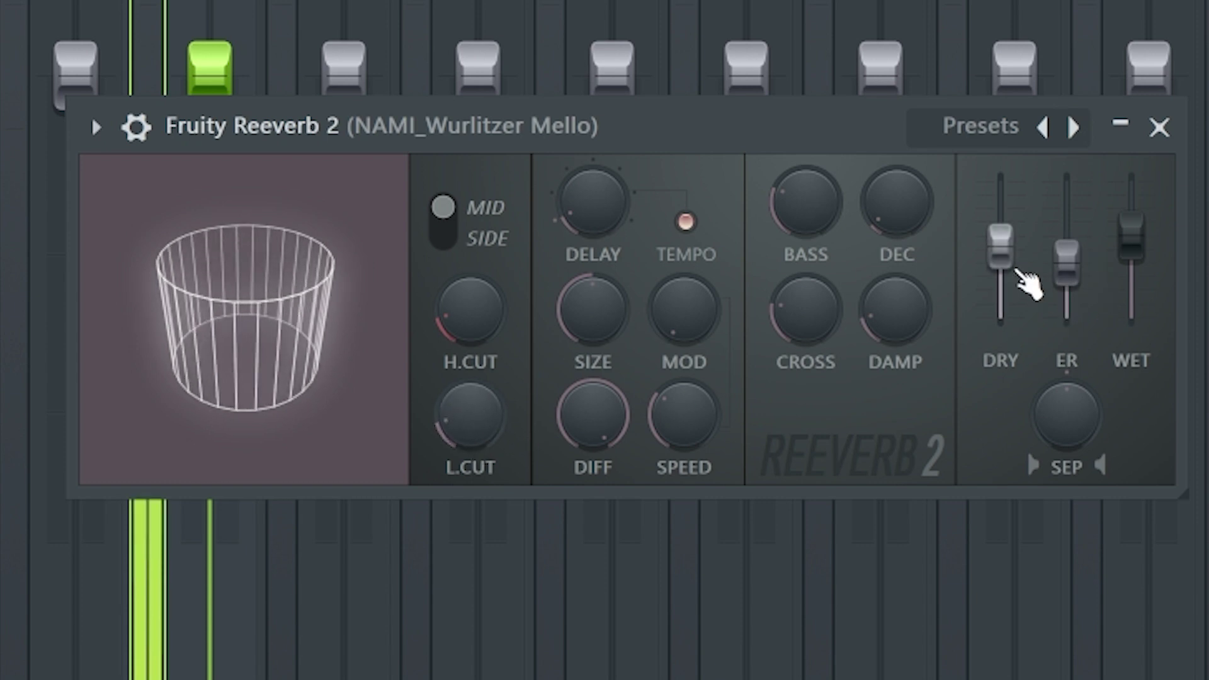
pyautogui.moveTo(1008, 259); pyautogui.dragTo(1008, 223)
pyautogui.moveTo(1120, 242); pyautogui.dragTo(1120, 227)
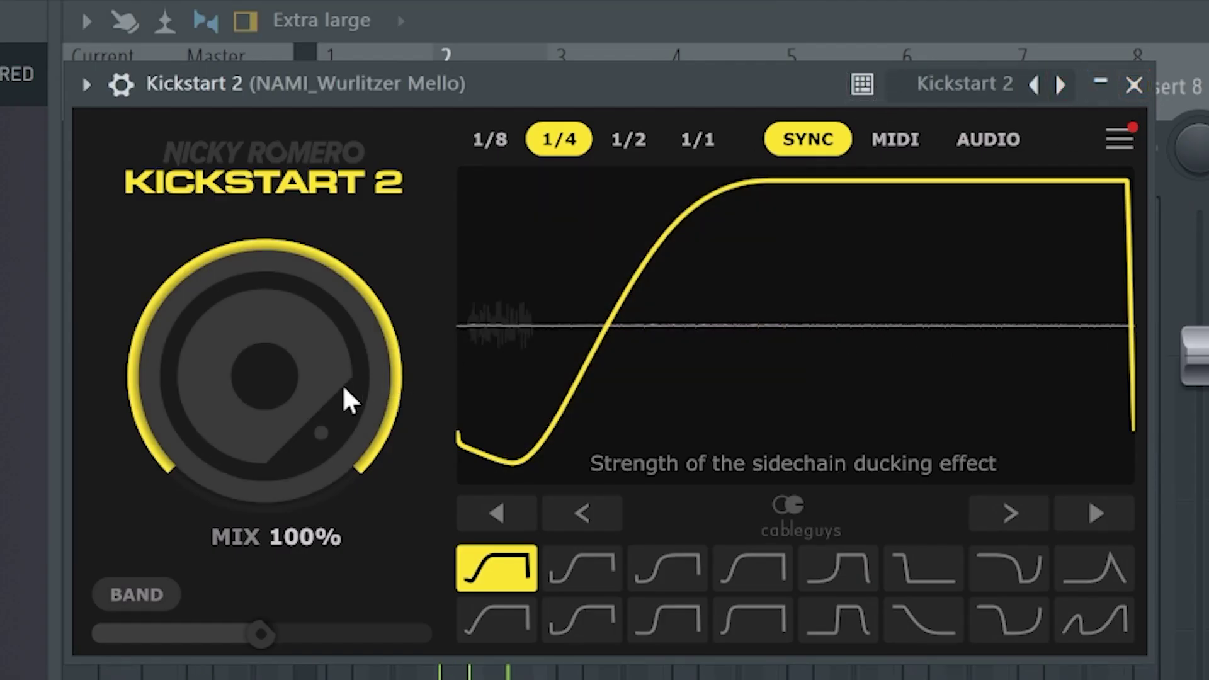
# - Set the Kickstart 2 sidechain mix on the Wurlitzer Mello to 69% and close the plugin
pyautogui.moveTo(346, 400); pyautogui.dragTo(346, 441)
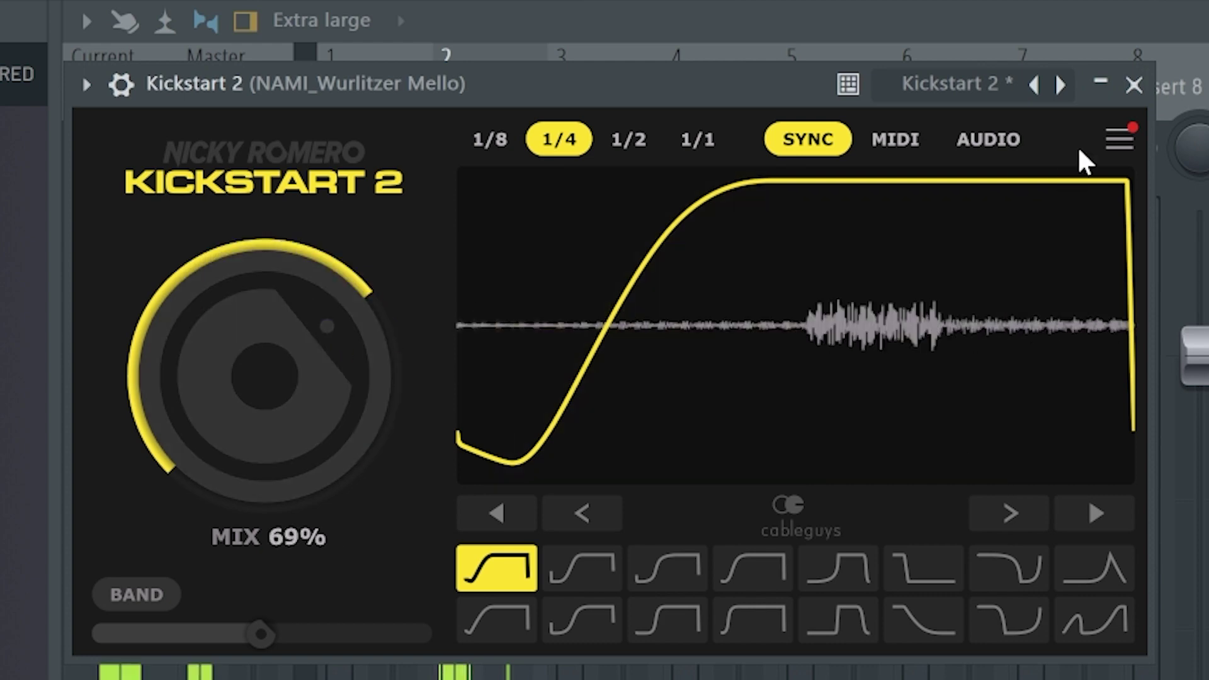
pyautogui.click(1134, 84)
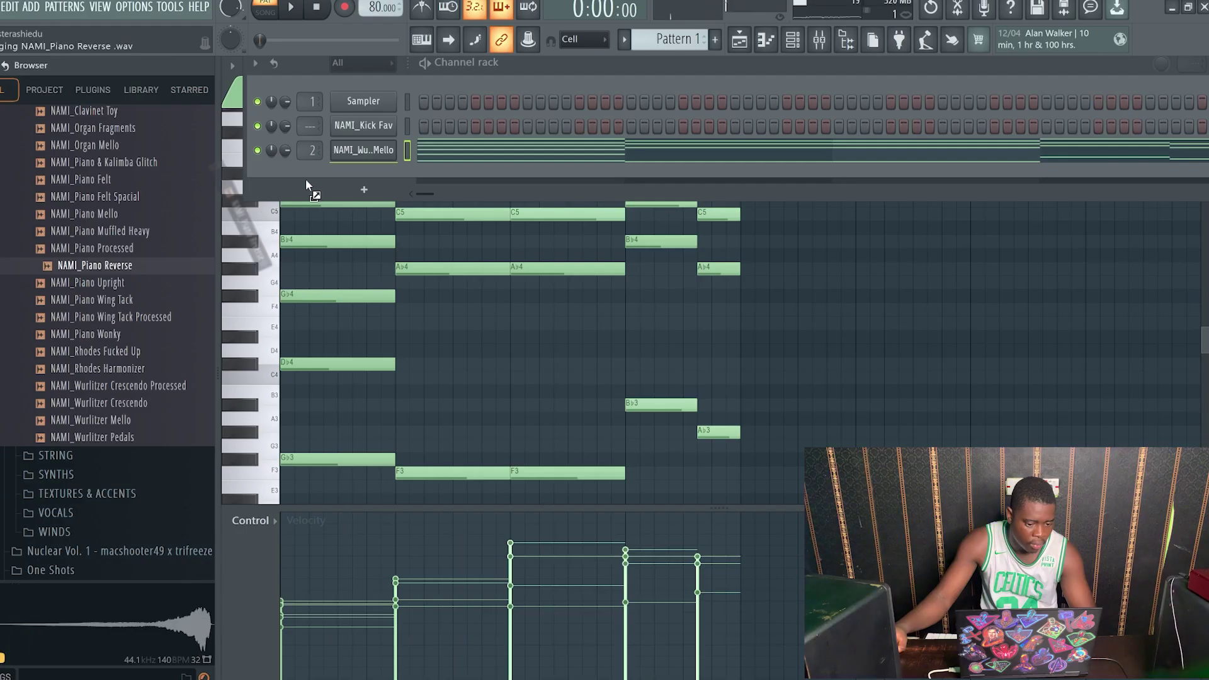
# - Add the NAMI_Piano Reverse sample as a new channel and paste the Wurlitzer Mello chords into it
pyautogui.moveTo(307, 184); pyautogui.dragTo(308, 182)
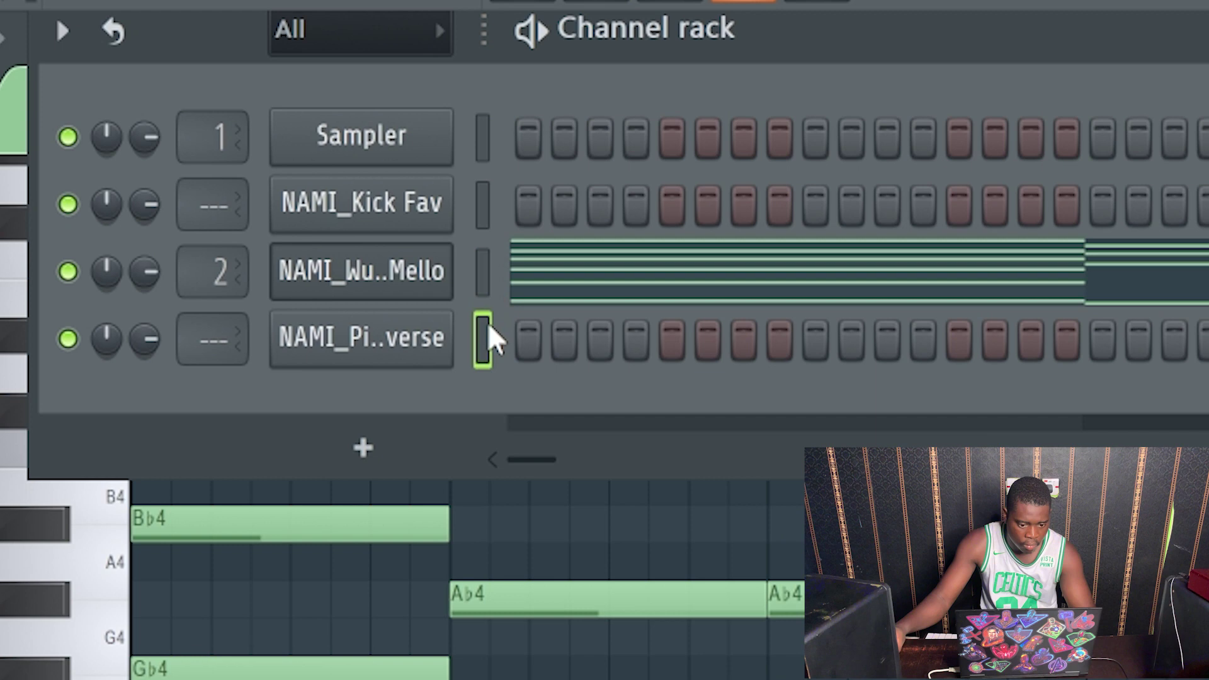
pyautogui.hotkey('ctrl', 'v')
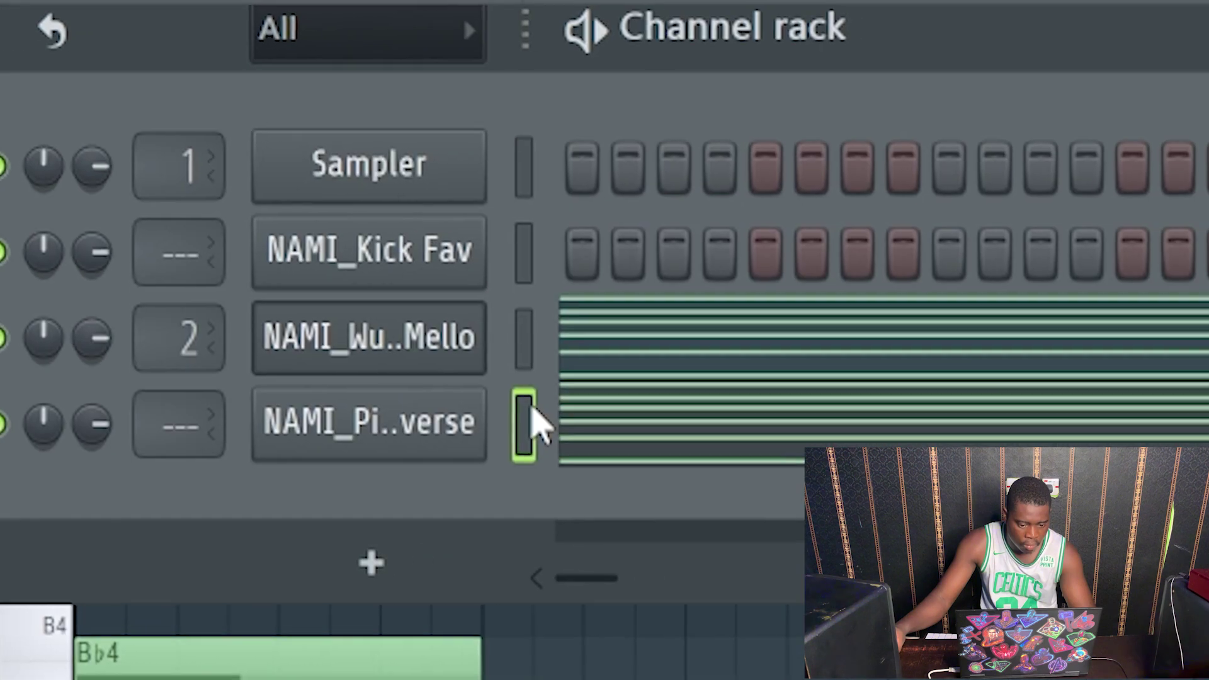
pyautogui.press('space')
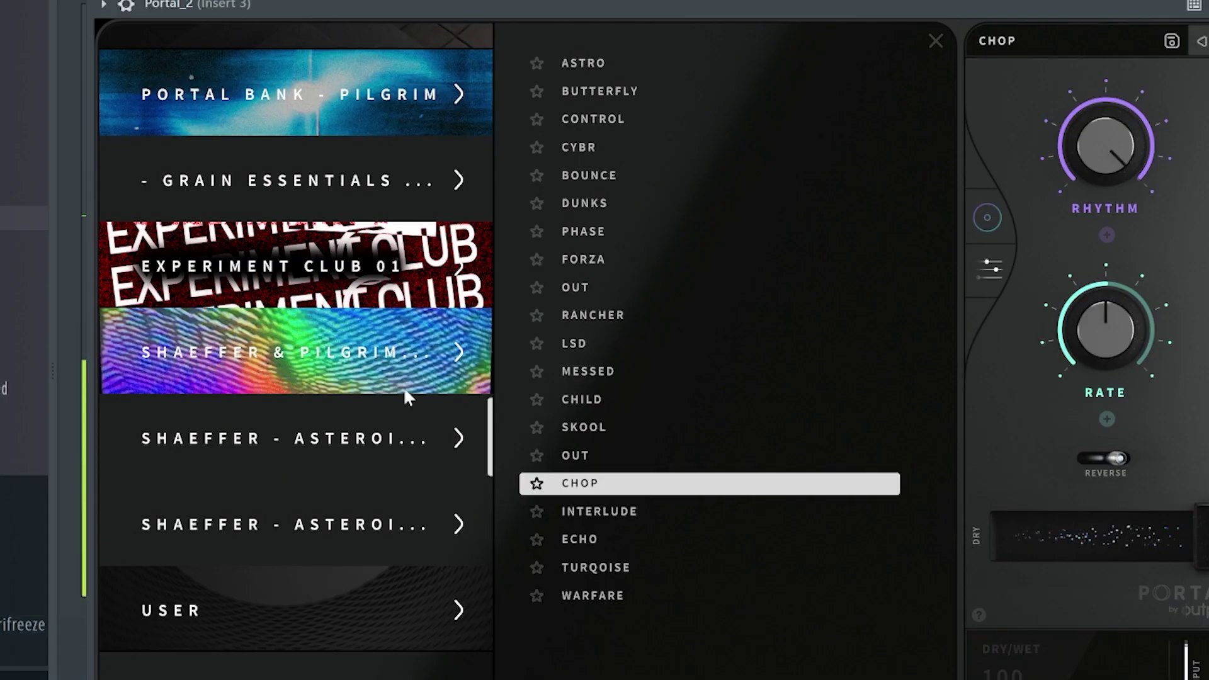
# - Open the Experiment Club 01 preset bank in Portal on Insert 3
pyautogui.click(397, 274)
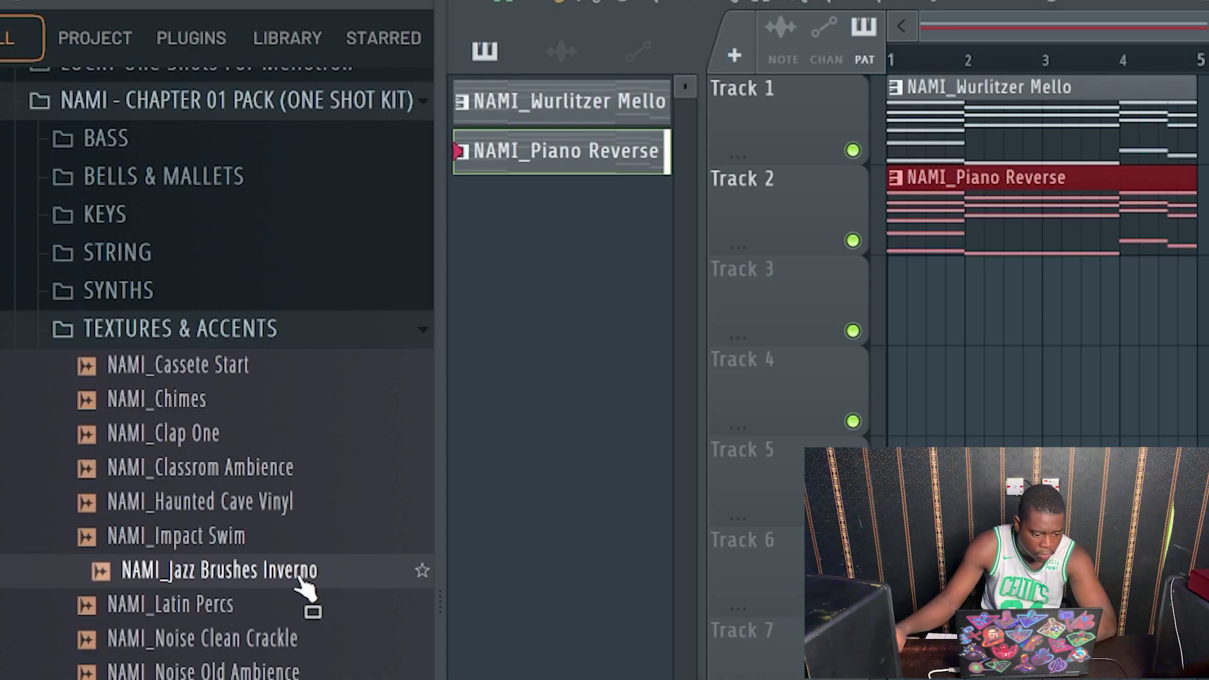
# - Place the NAMI_Jazz Brushes Inverno texture at the start of Track 3 and play the arrangement
pyautogui.moveTo(302, 586)
pyautogui.mouseDown()
pyautogui.moveTo(948, 287)
pyautogui.moveTo(1015, 313)
pyautogui.mouseUp()
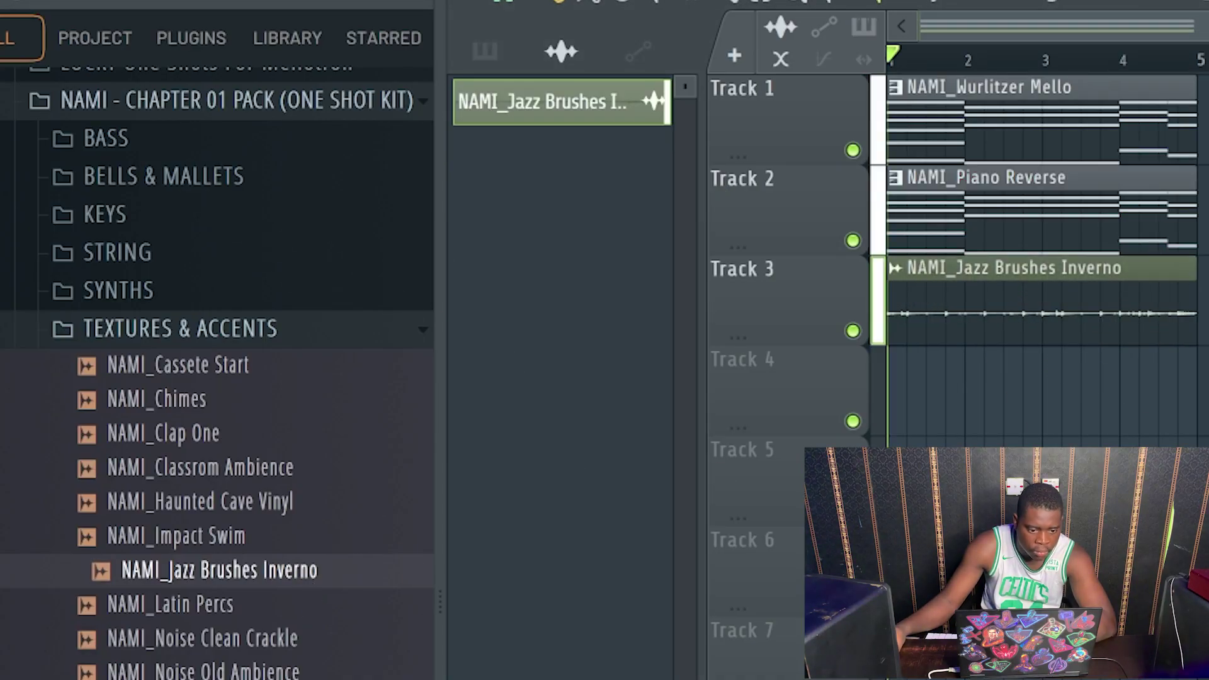
pyautogui.press('space')
pyautogui.scroll(5, 1202, 57)
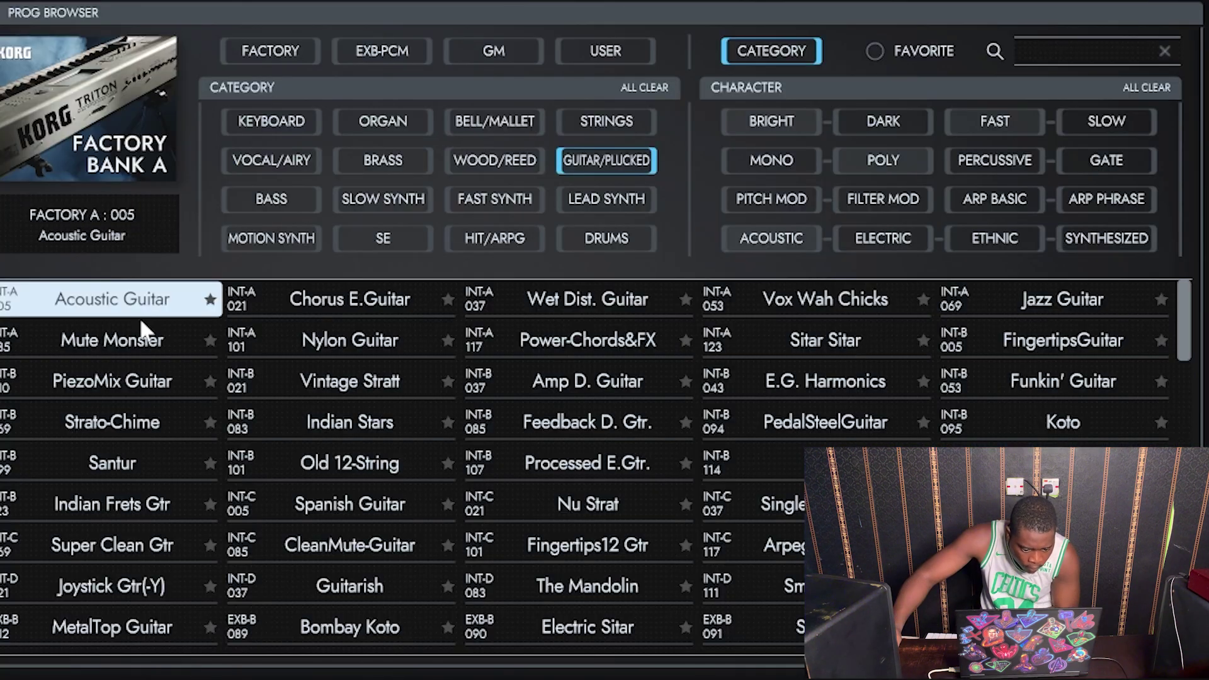
# - Choose the Nylon Guitar program from the TRITON's Guitar/Plucked category
pyautogui.click(345, 354)
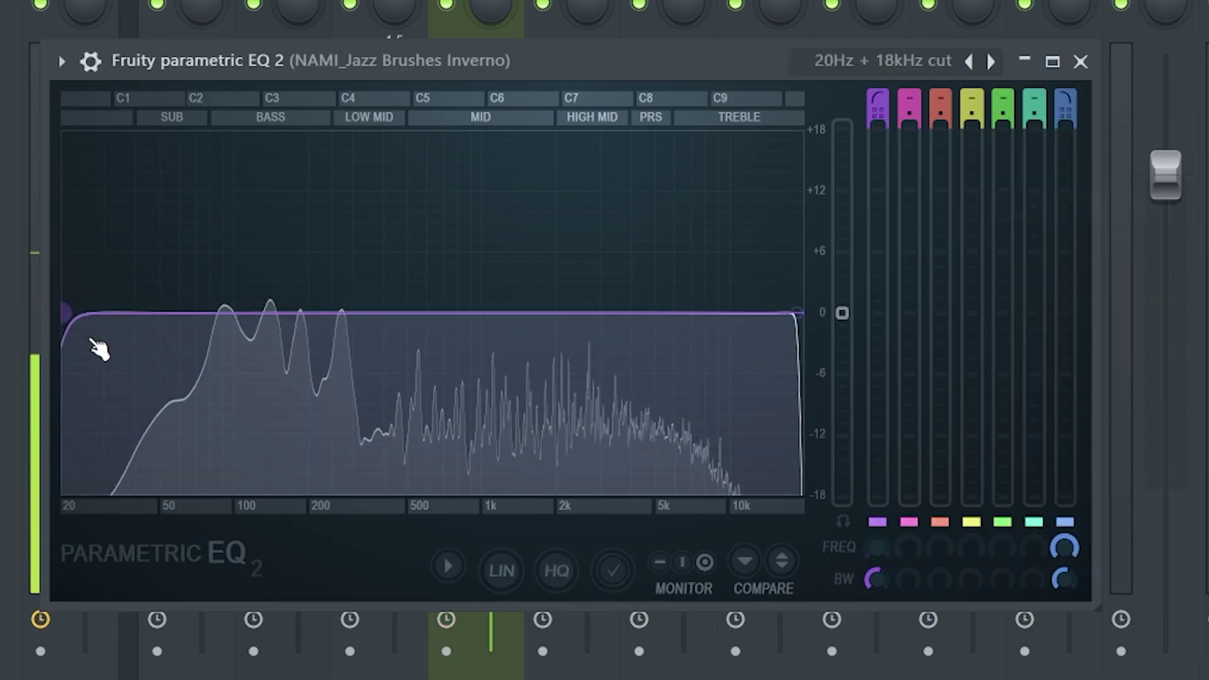
# - Move the Jazz Brushes EQ's low cut to between 100 and 200 Hz and raise the wet input of its Fruity Delay 3
pyautogui.moveTo(63, 313); pyautogui.dragTo(293, 313)
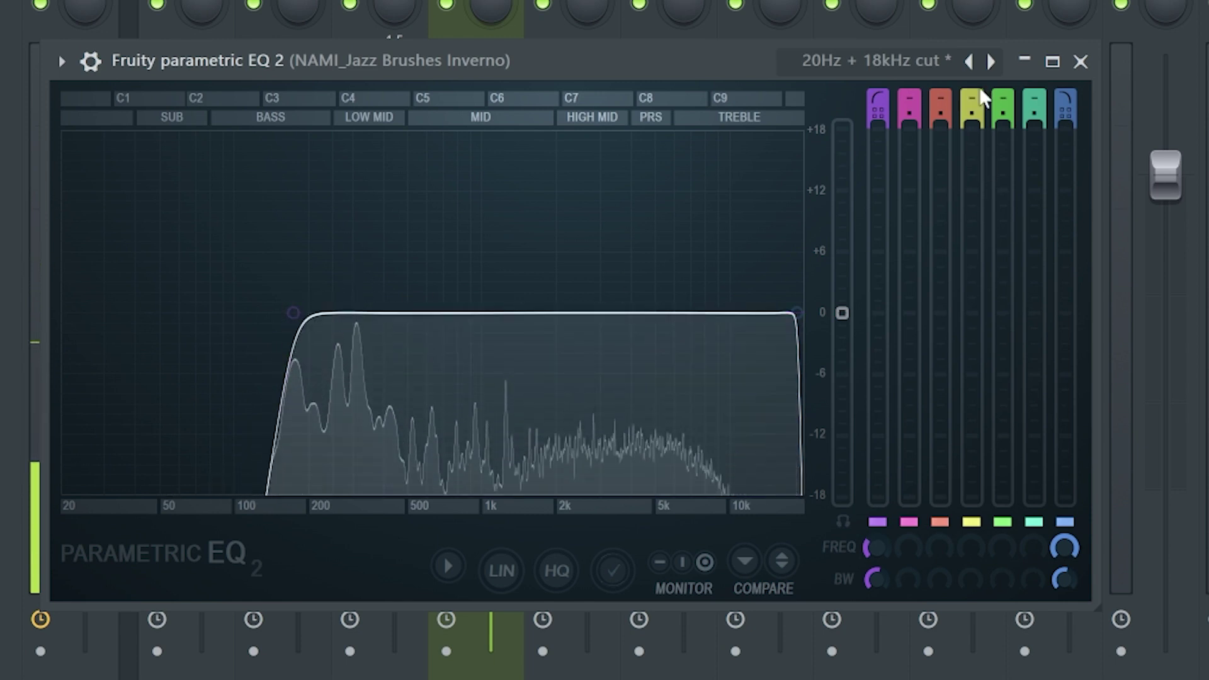
pyautogui.click(1080, 61)
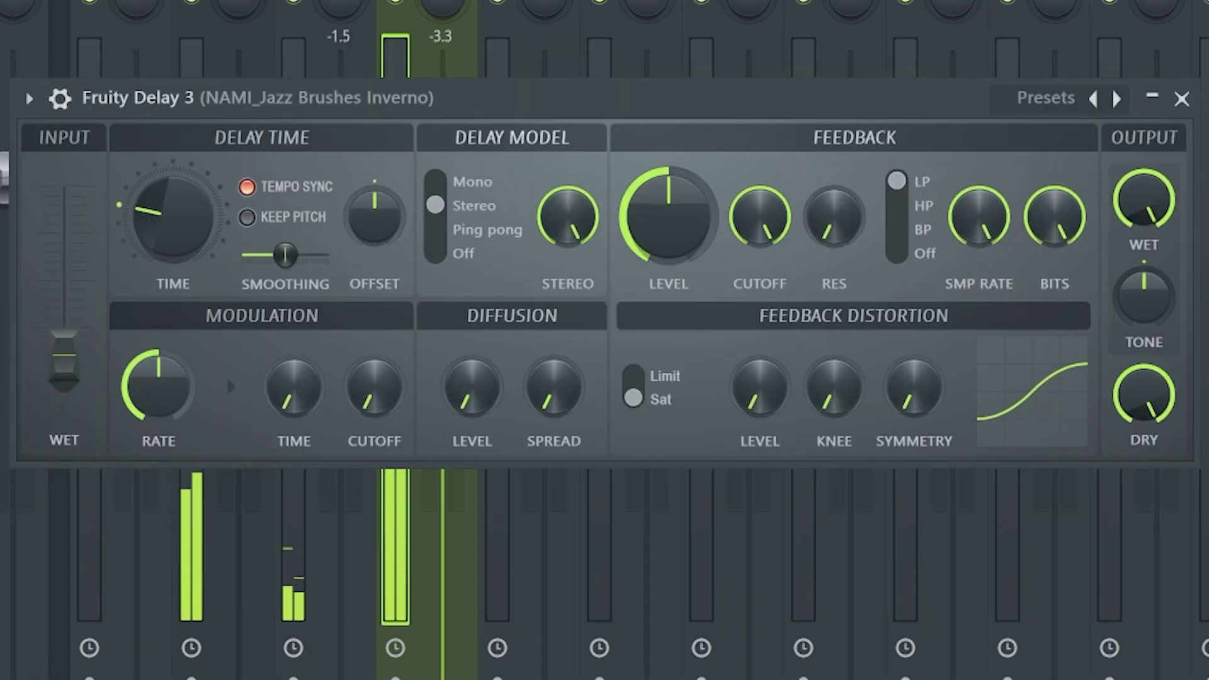
pyautogui.moveTo(65, 359); pyautogui.dragTo(80, 318)
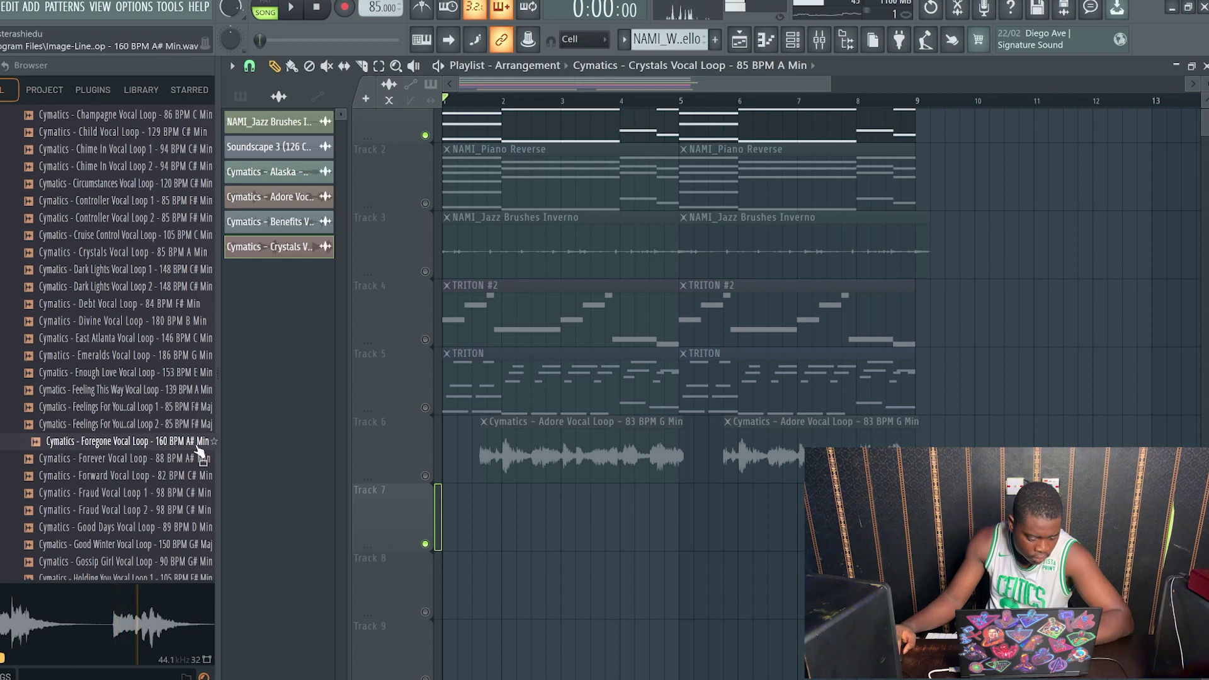
# - Place the Cymatics Foregone Vocal Loop (160 BPM, A# Min) at the start of Track 7
pyautogui.moveTo(196, 450); pyautogui.dragTo(447, 517)
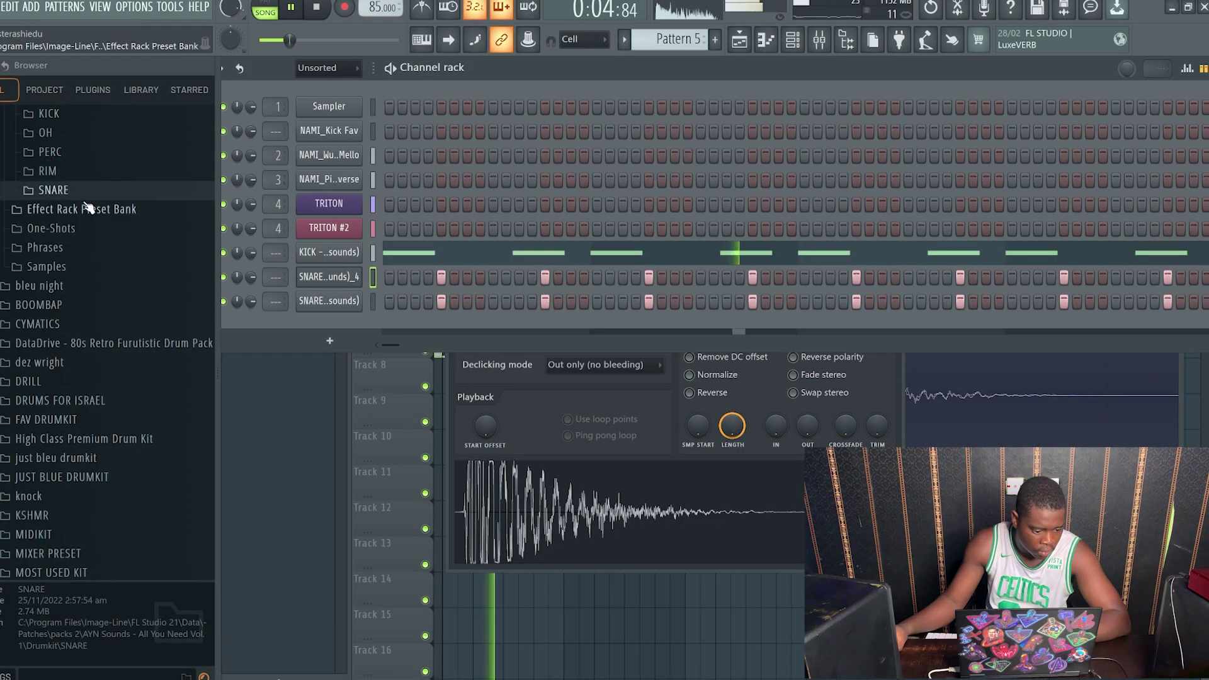
# - Browse the drum kit's HH and OH folders for hat samples
pyautogui.scroll(3, 81, 227)
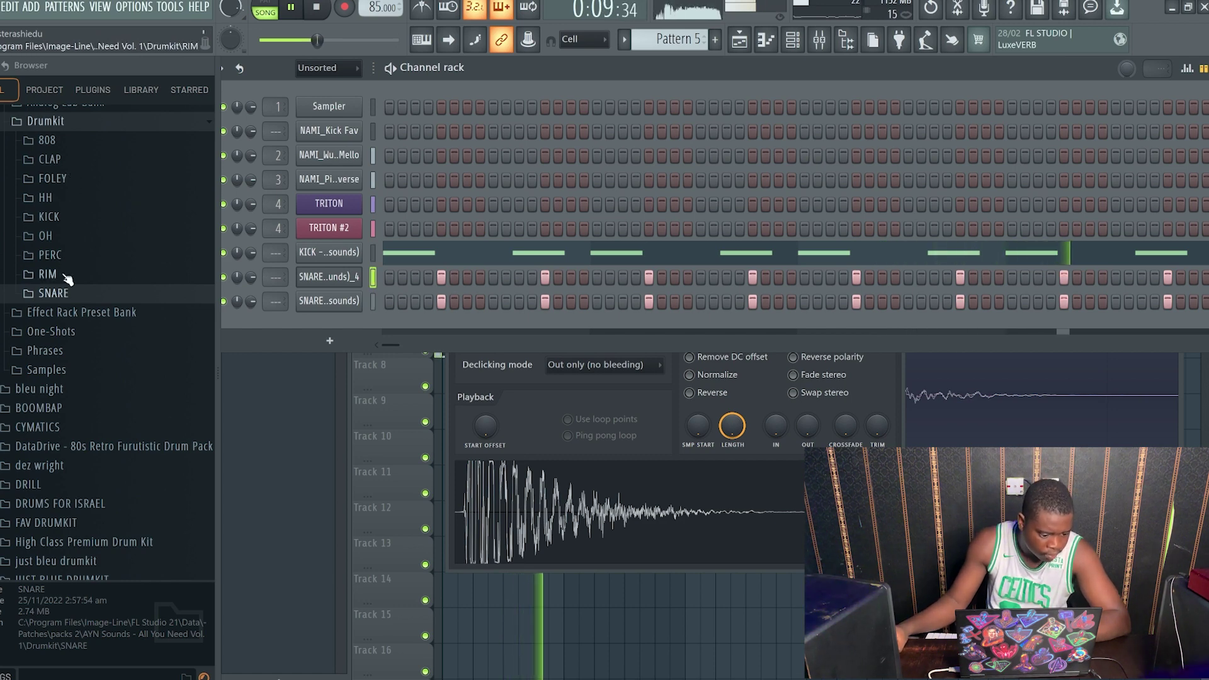
pyautogui.click(61, 178)
pyautogui.press('space')
pyautogui.click(70, 234)
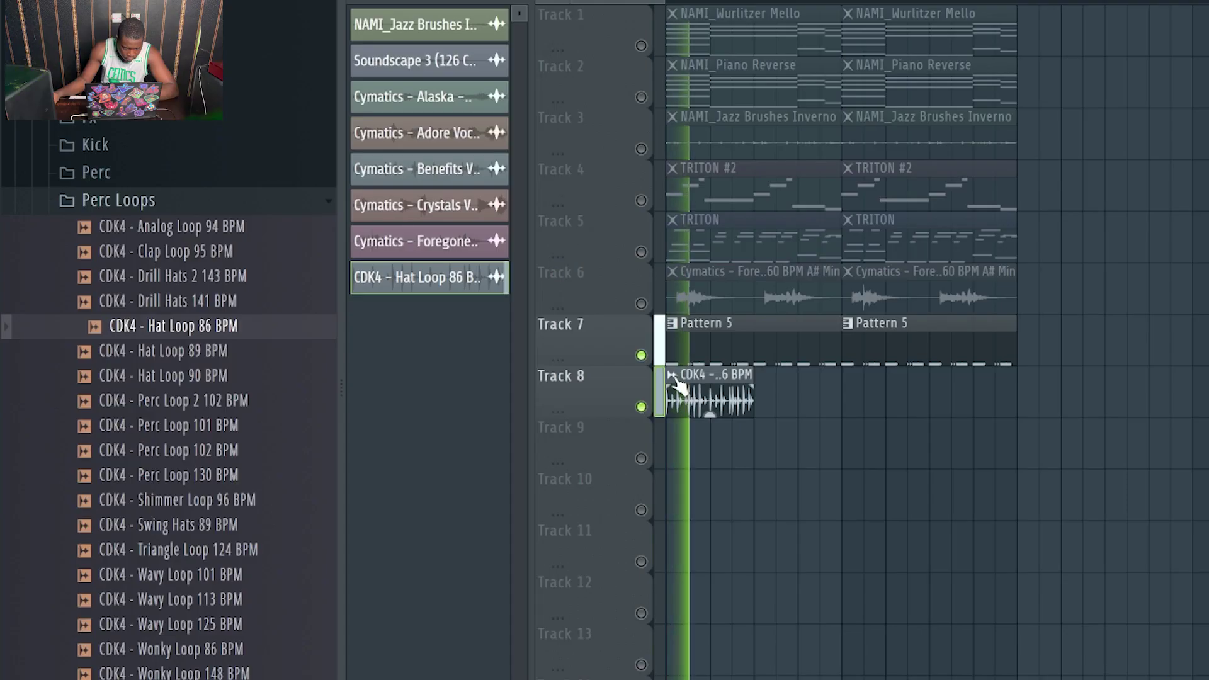
# - Turn down the channel volume of the CDK4 - Hat Loop 86 BPM clip on Track 8
pyautogui.click(673, 371)
pyautogui.click(725, 452)
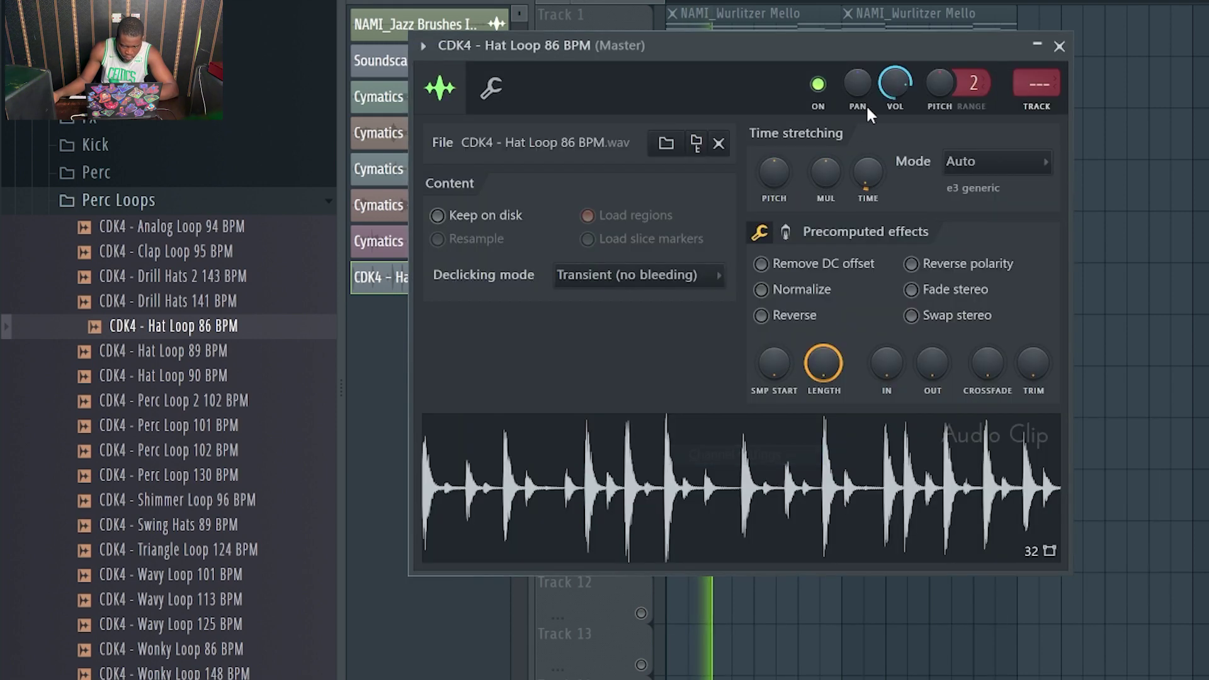
pyautogui.click(1058, 47)
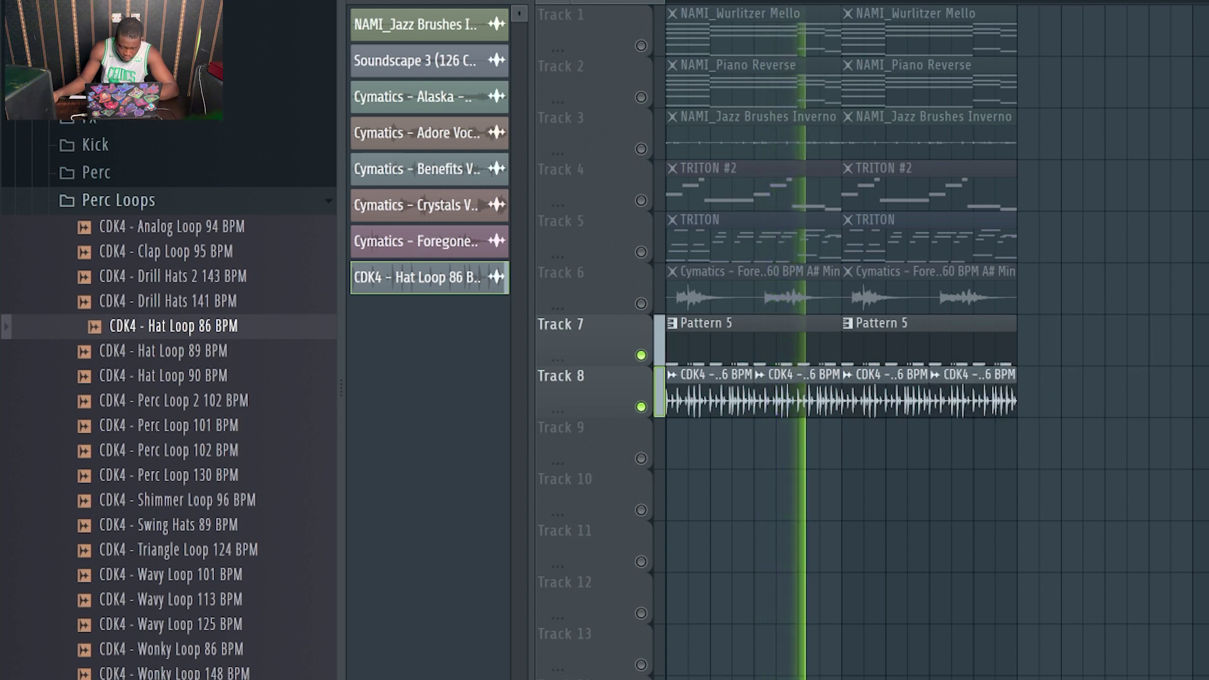
# - Place the CDK4 - Triangle Loop 124 BPM sample at the start of Track 9
pyautogui.press('F6')
pyautogui.moveTo(273, 558); pyautogui.dragTo(256, 563)
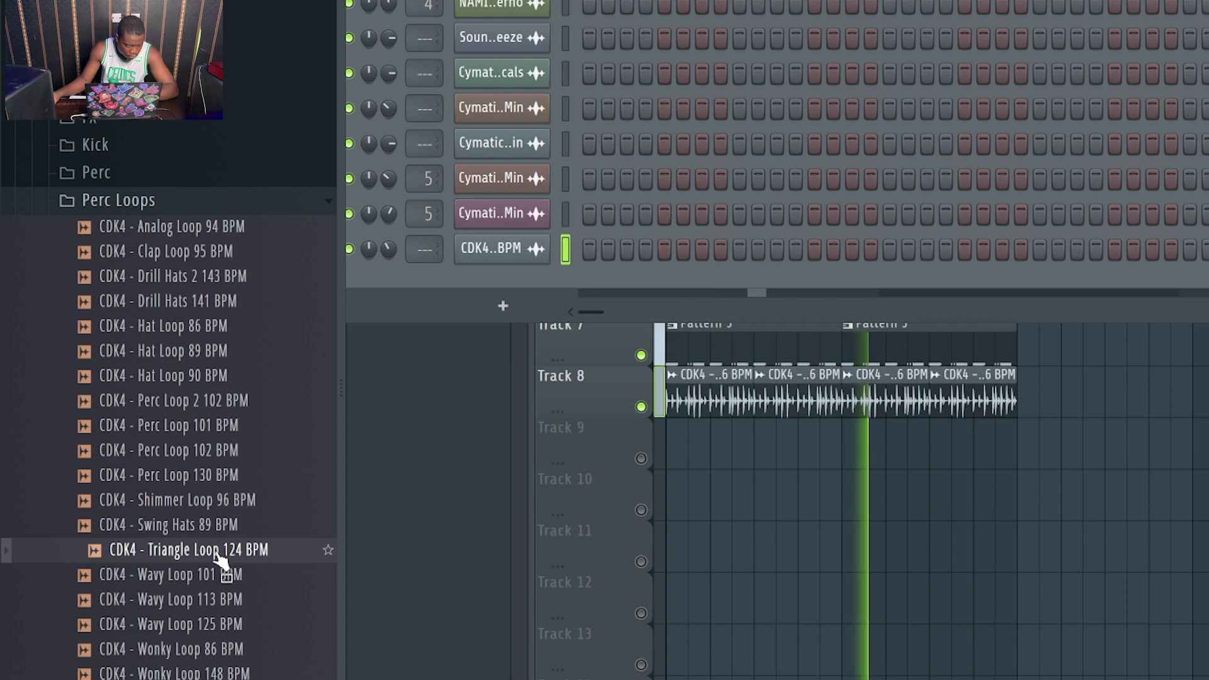
pyautogui.moveTo(215, 558); pyautogui.dragTo(706, 449)
pyautogui.click(660, 462)
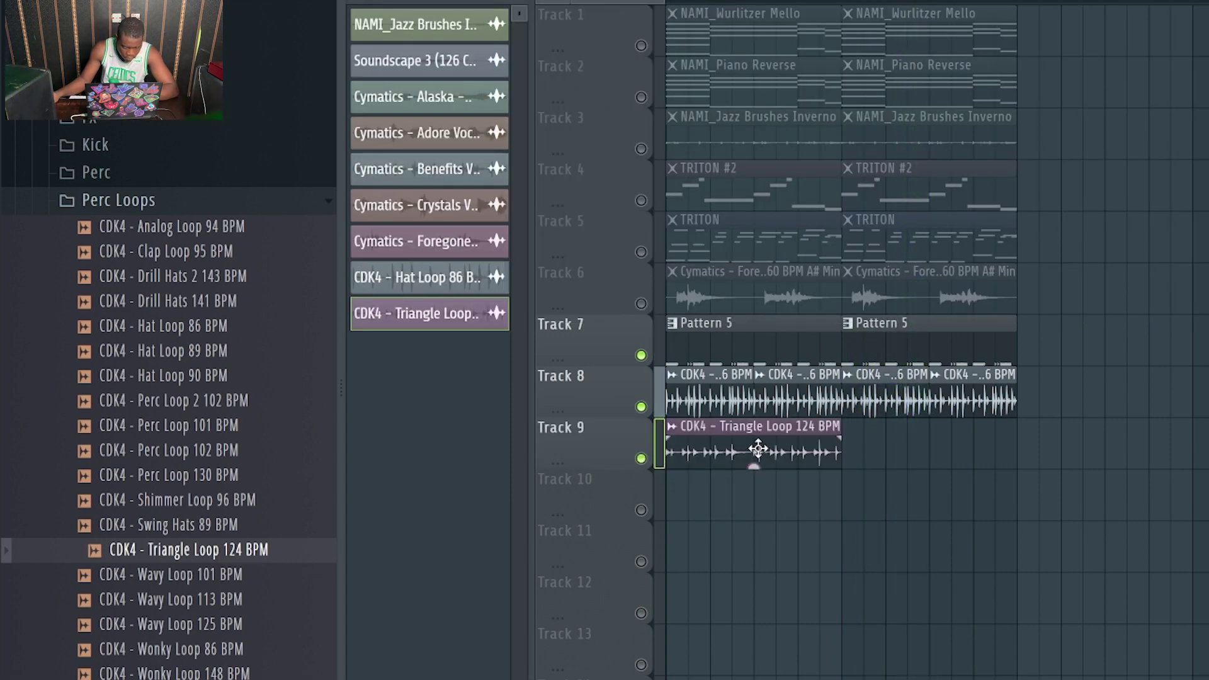
# - Turn down the channel volume of the CDK4 - Triangle Loop 124 BPM clip
pyautogui.click(673, 428)
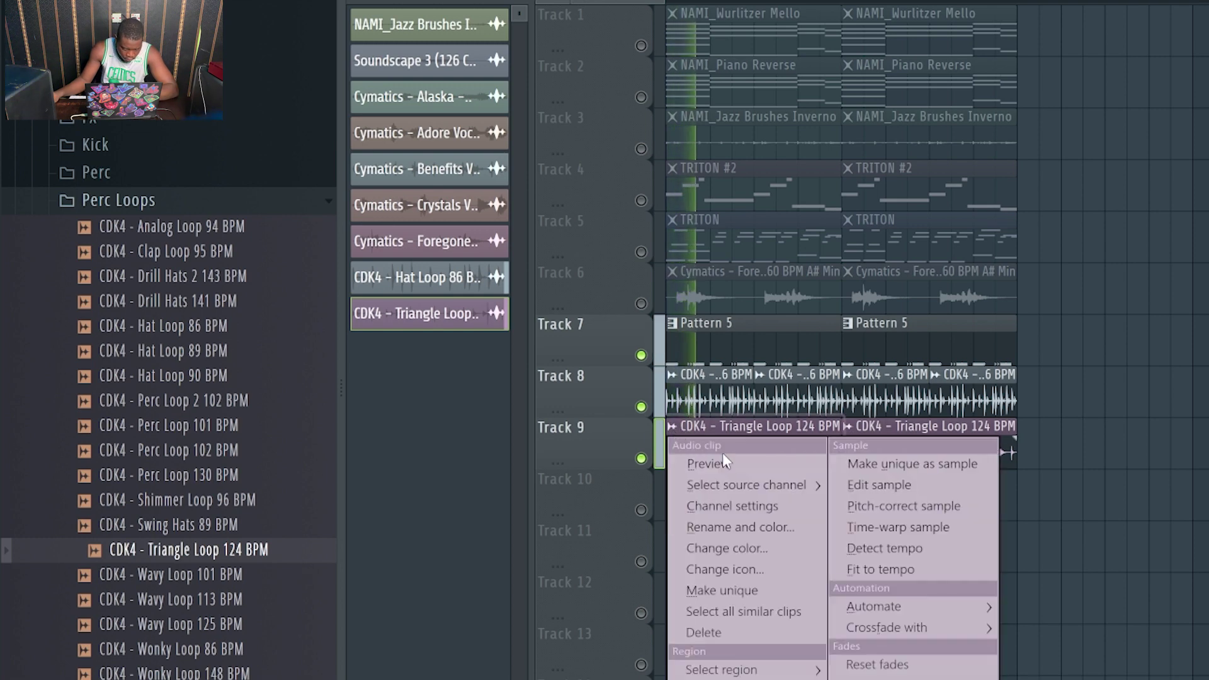
pyautogui.click(745, 504)
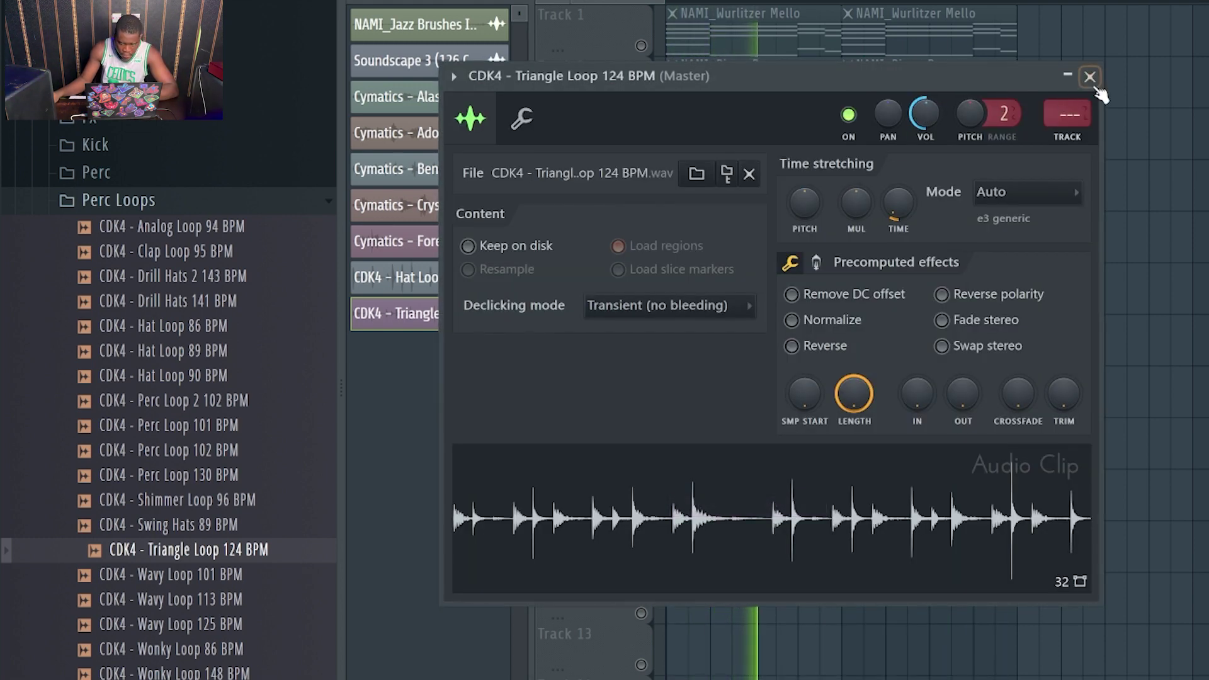
pyautogui.click(1090, 77)
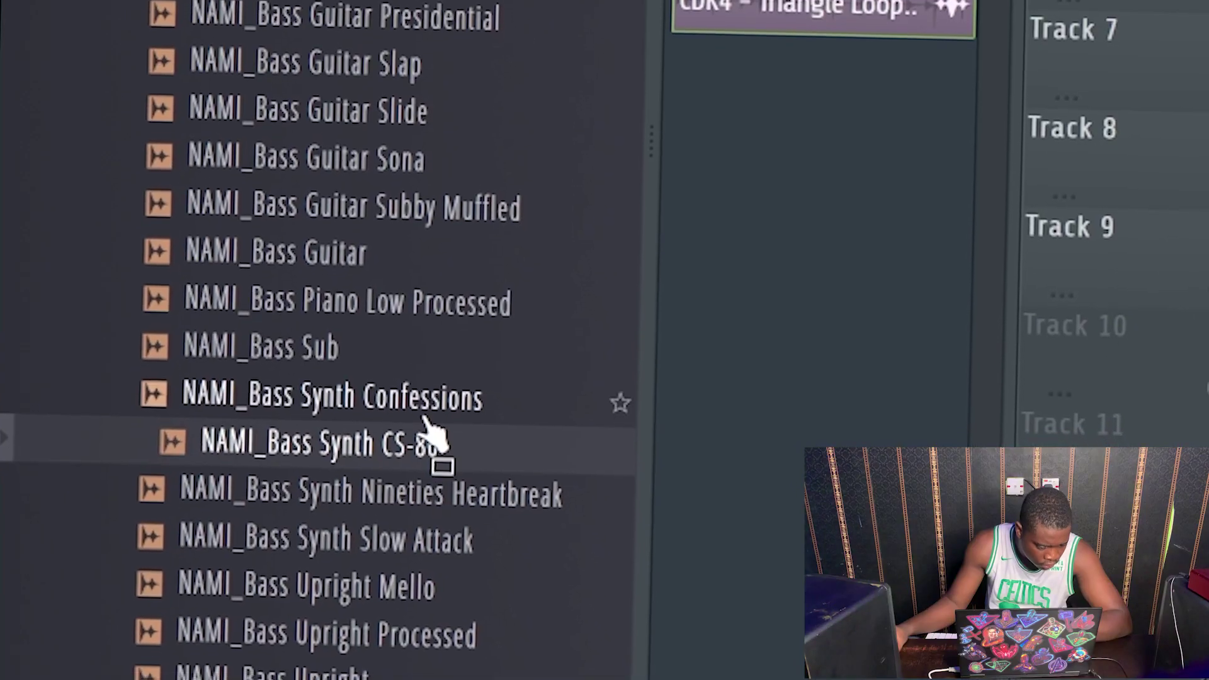
# - Audition the Confessions and Nineties Heartbreak bass synths and load NAMI_Bass Synth Nineties Heartbreak into a new channel
pyautogui.click(419, 424)
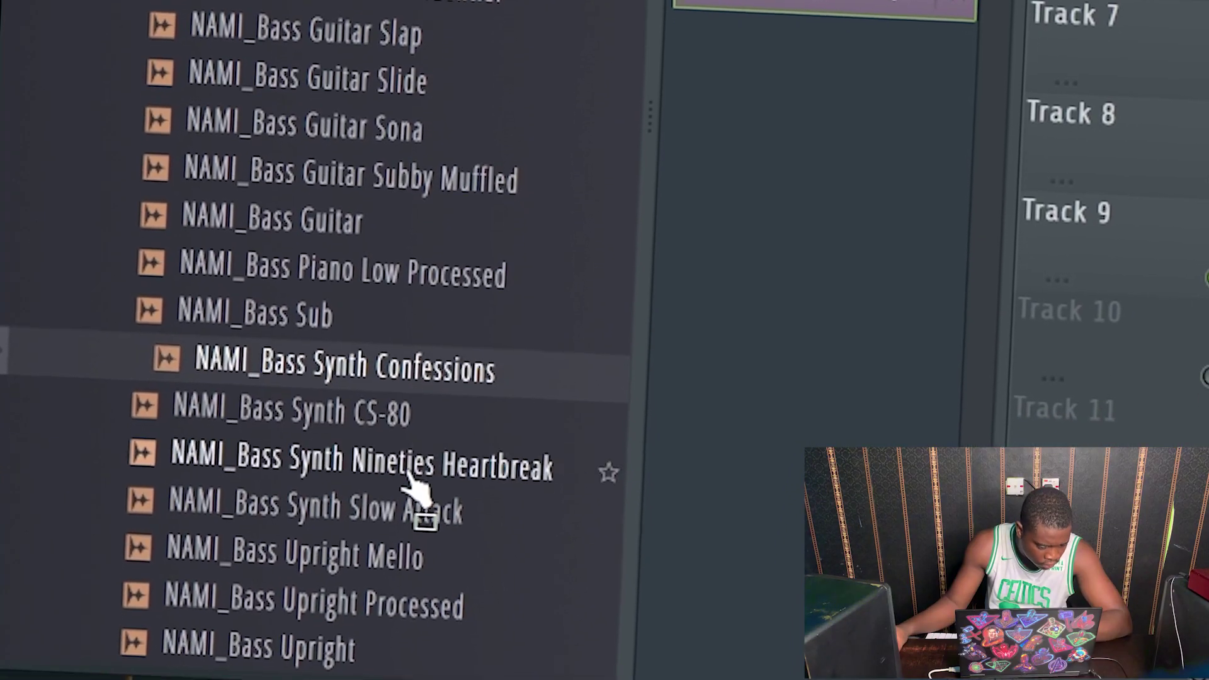
pyautogui.click(408, 474)
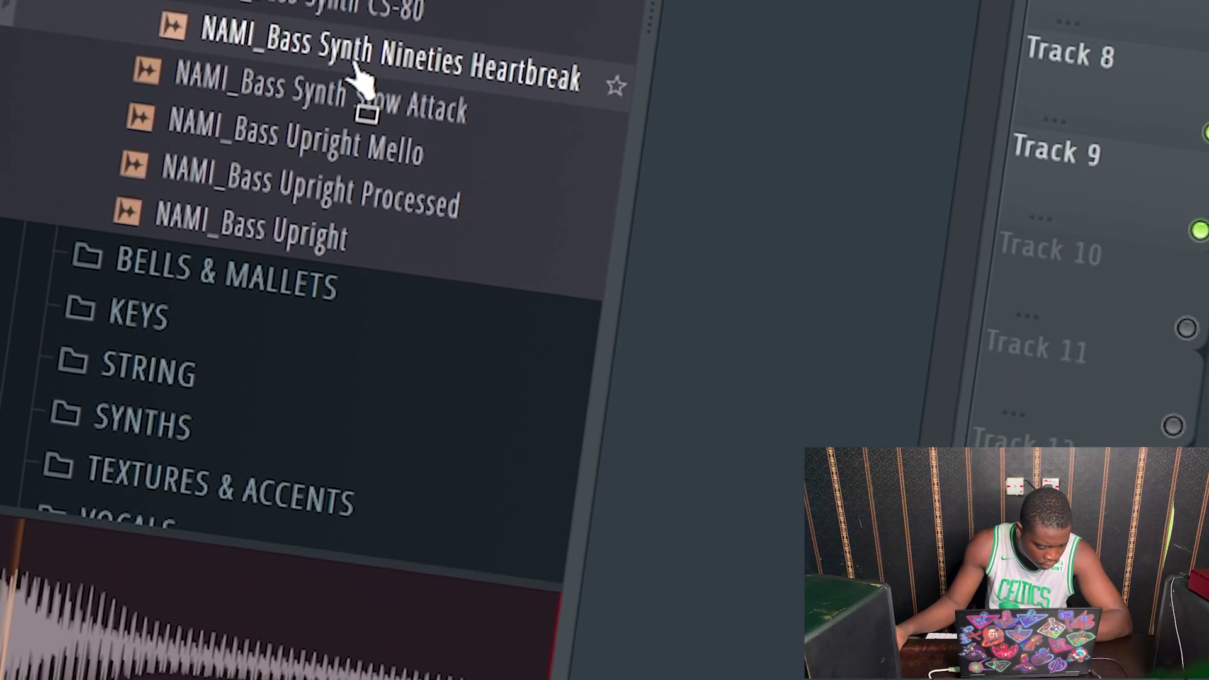
pyautogui.rightClick(359, 79)
pyautogui.click(542, 139)
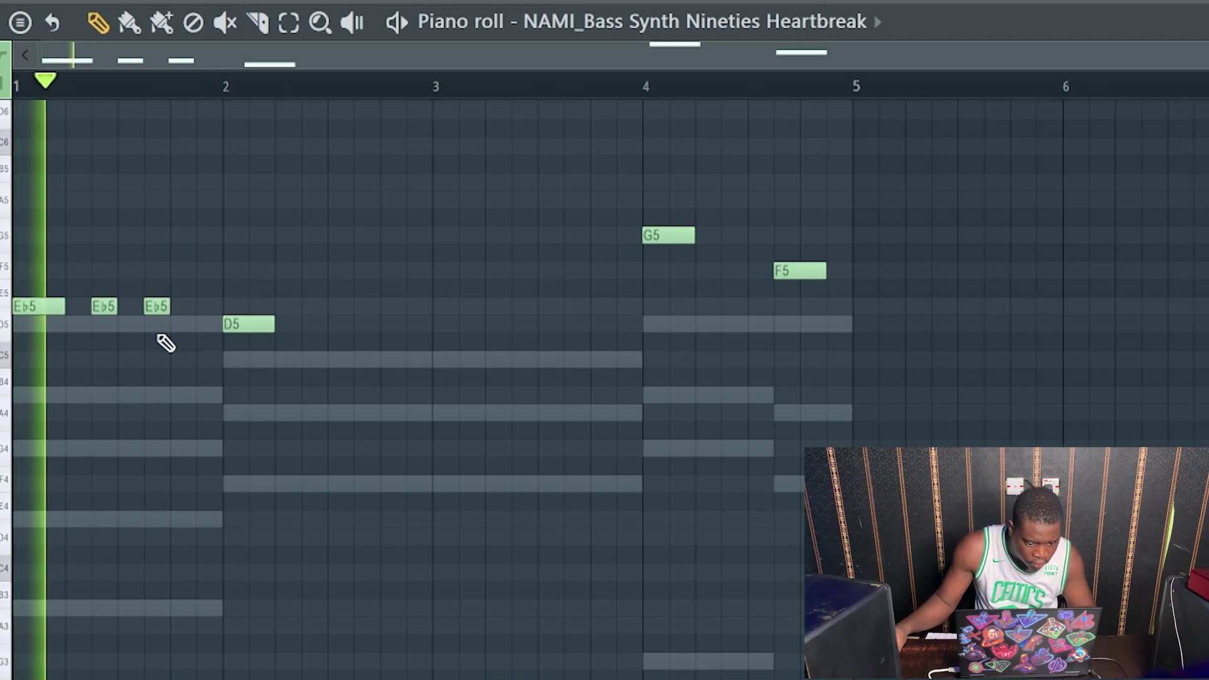
# - Add two short Eb5 bass notes at the end of bar 1 and three D5 notes in bar 2, the last two shortened, and play the result
pyautogui.click(180, 307)
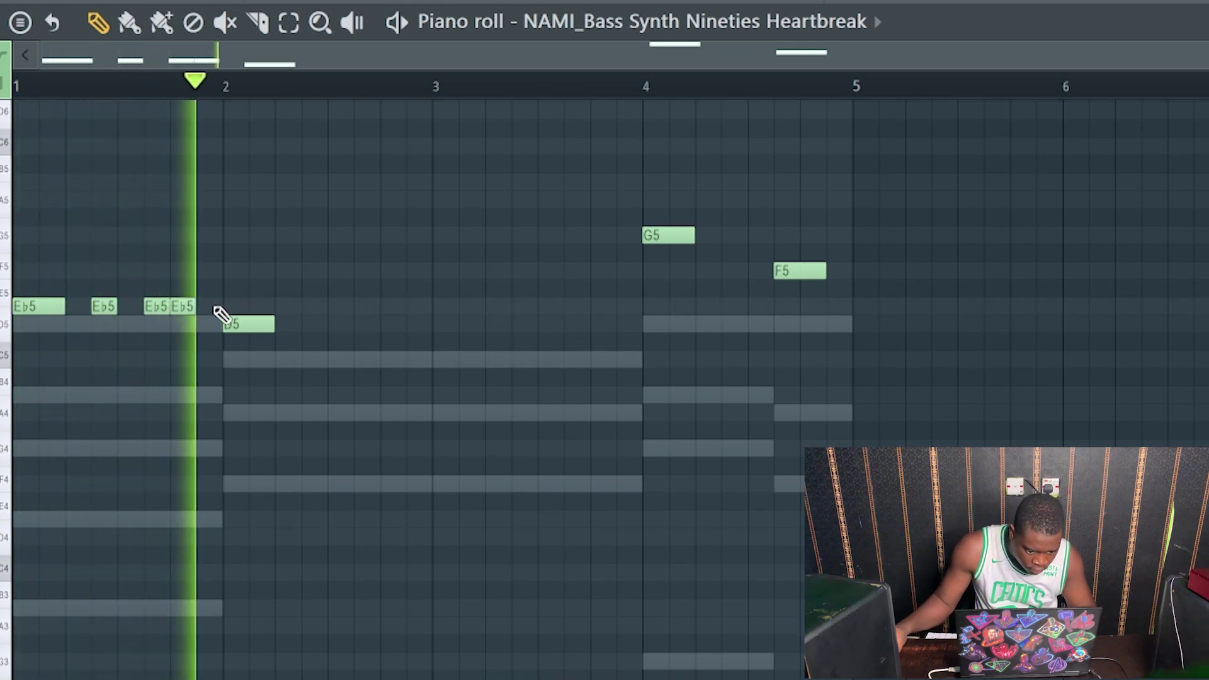
pyautogui.click(210, 307)
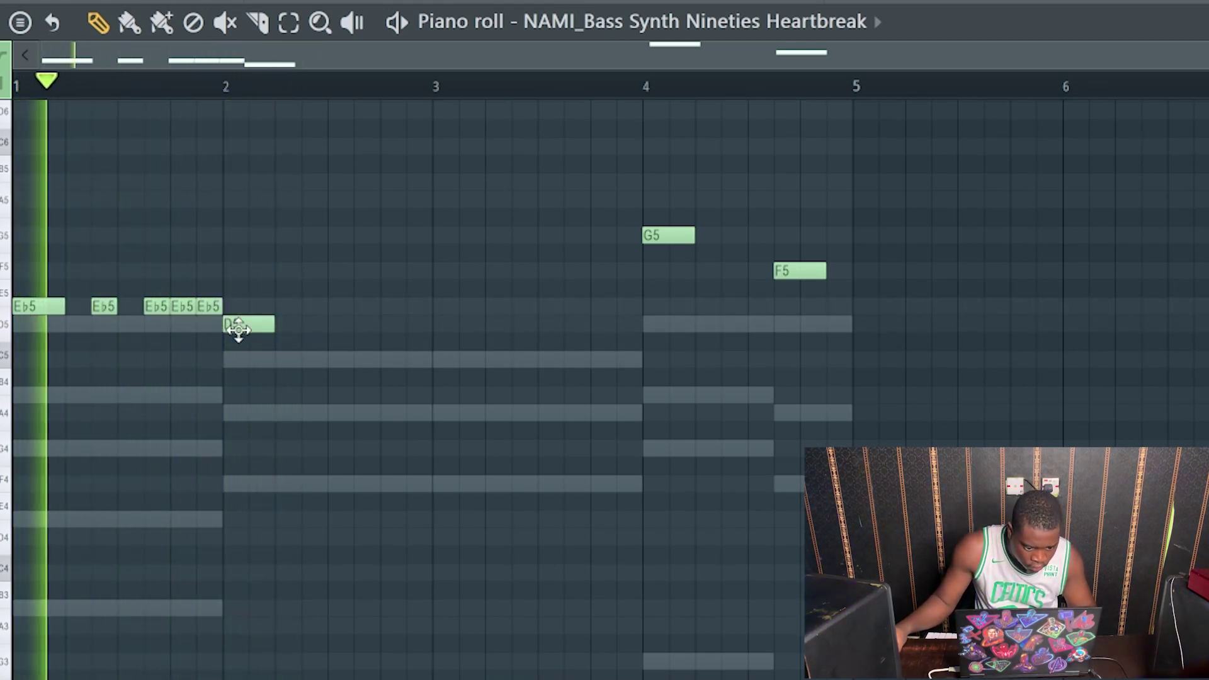
pyautogui.click(315, 325)
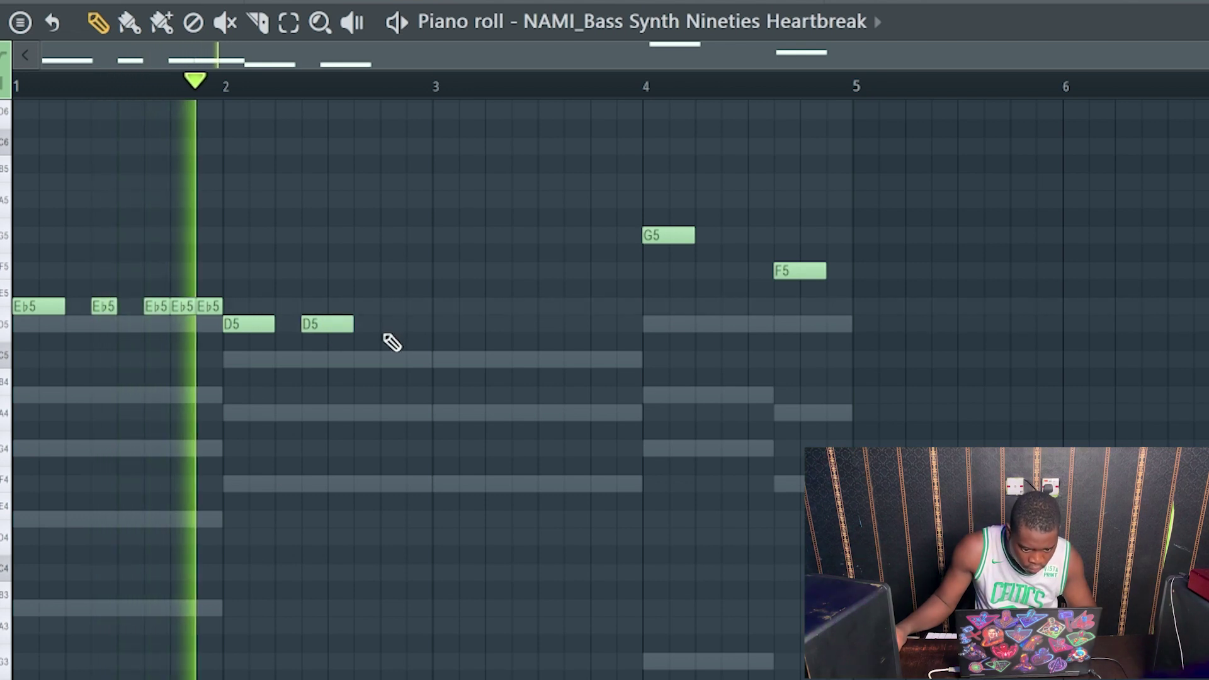
pyautogui.click(388, 324)
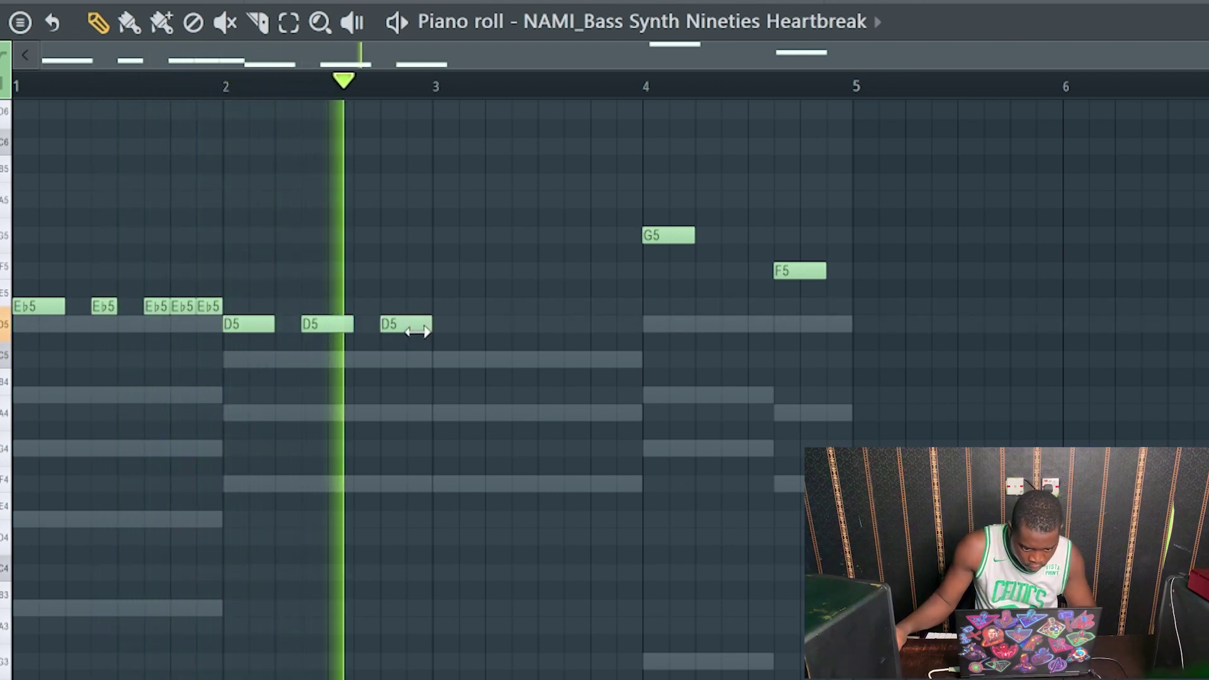
pyautogui.moveTo(413, 330); pyautogui.dragTo(394, 331)
pyautogui.moveTo(413, 329)
pyautogui.mouseDown()
pyautogui.moveTo(443, 316)
pyautogui.moveTo(416, 331)
pyautogui.mouseUp()
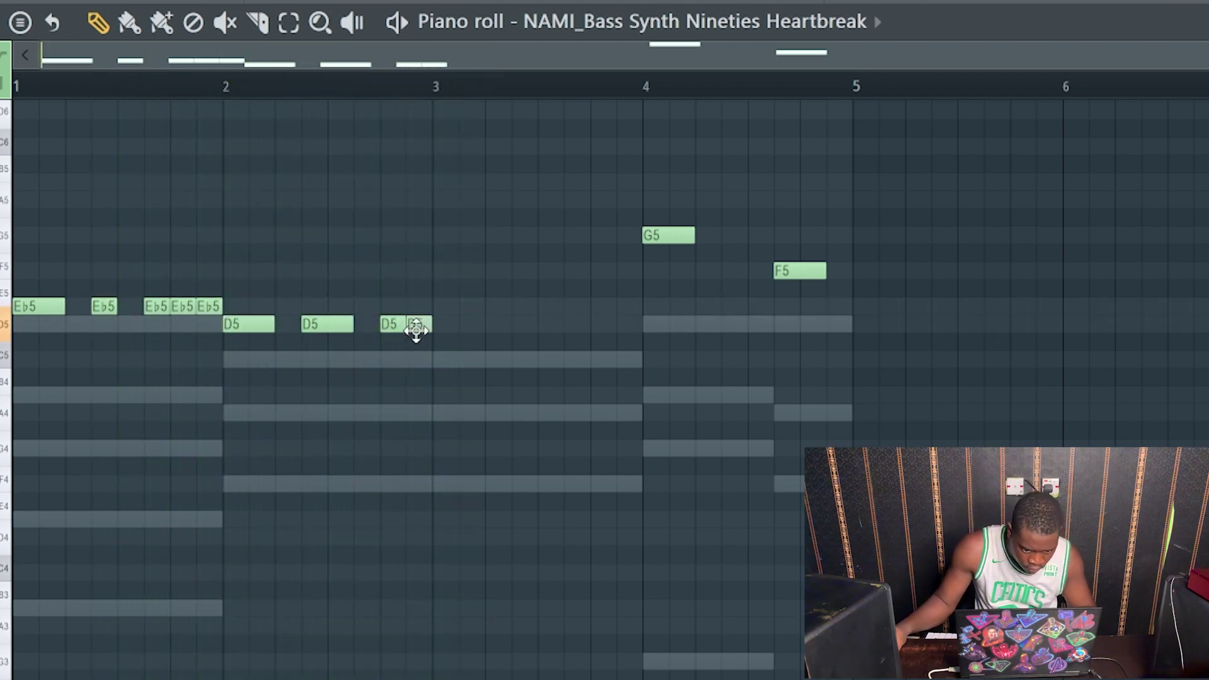
pyautogui.press('space')
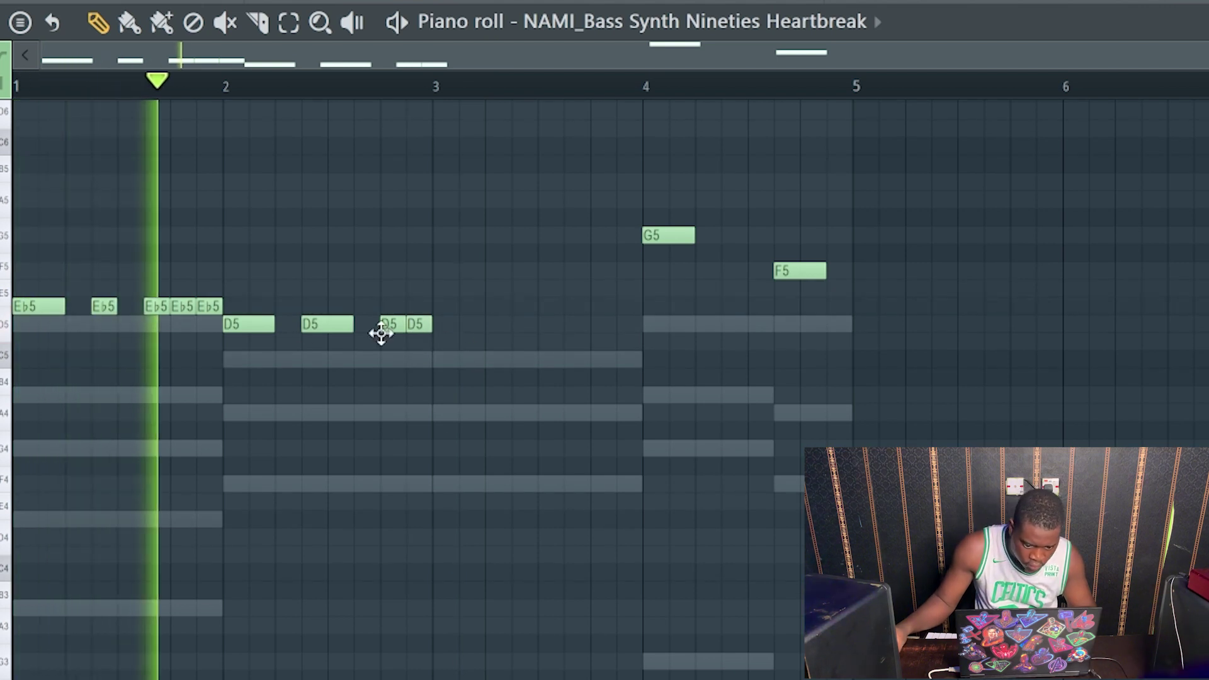
# - Copy the four D5 bass notes of bar 2 into bar 3, starting at its first beat
pyautogui.click(288, 24)
pyautogui.moveTo(262, 292); pyautogui.dragTo(439, 315)
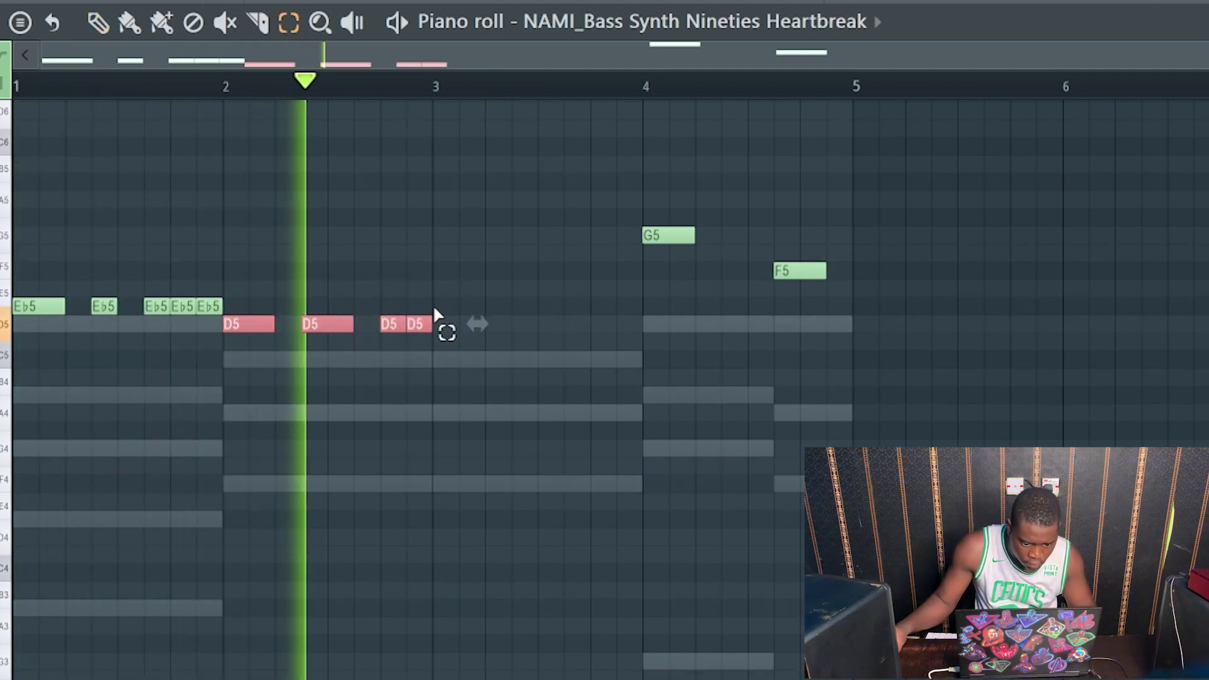
pyautogui.click(100, 24)
pyautogui.moveTo(240, 325); pyautogui.dragTo(447, 324)
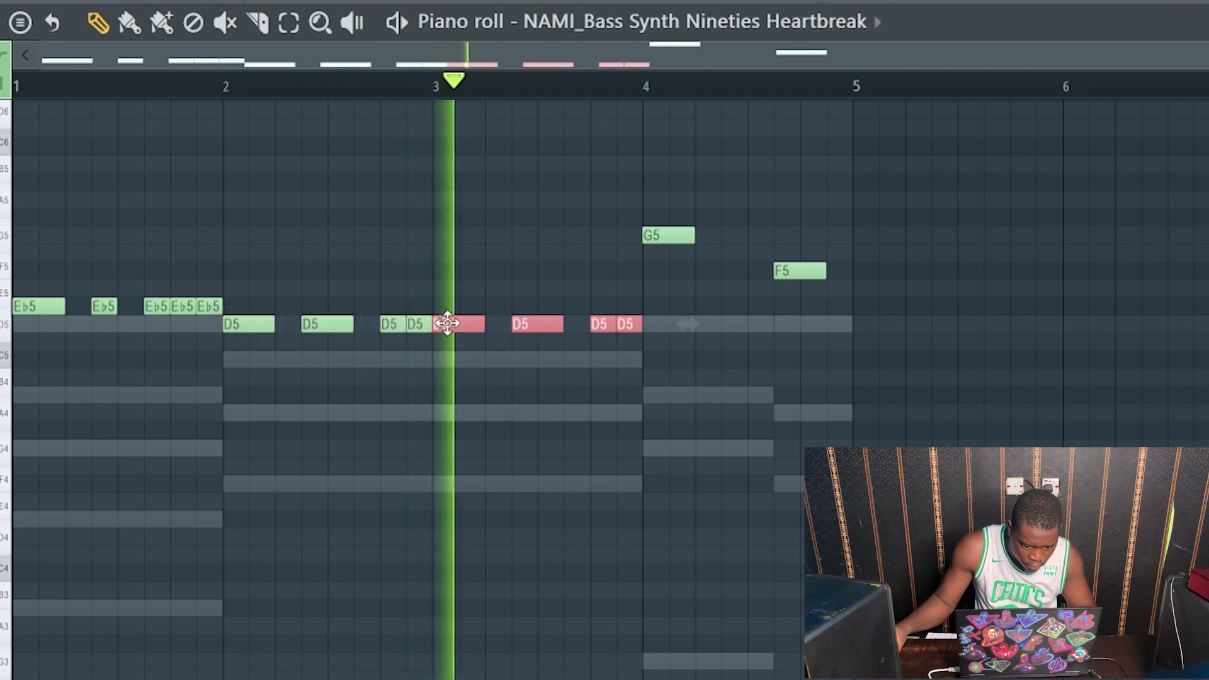
pyautogui.click(700, 398)
pyautogui.rightClick(709, 399)
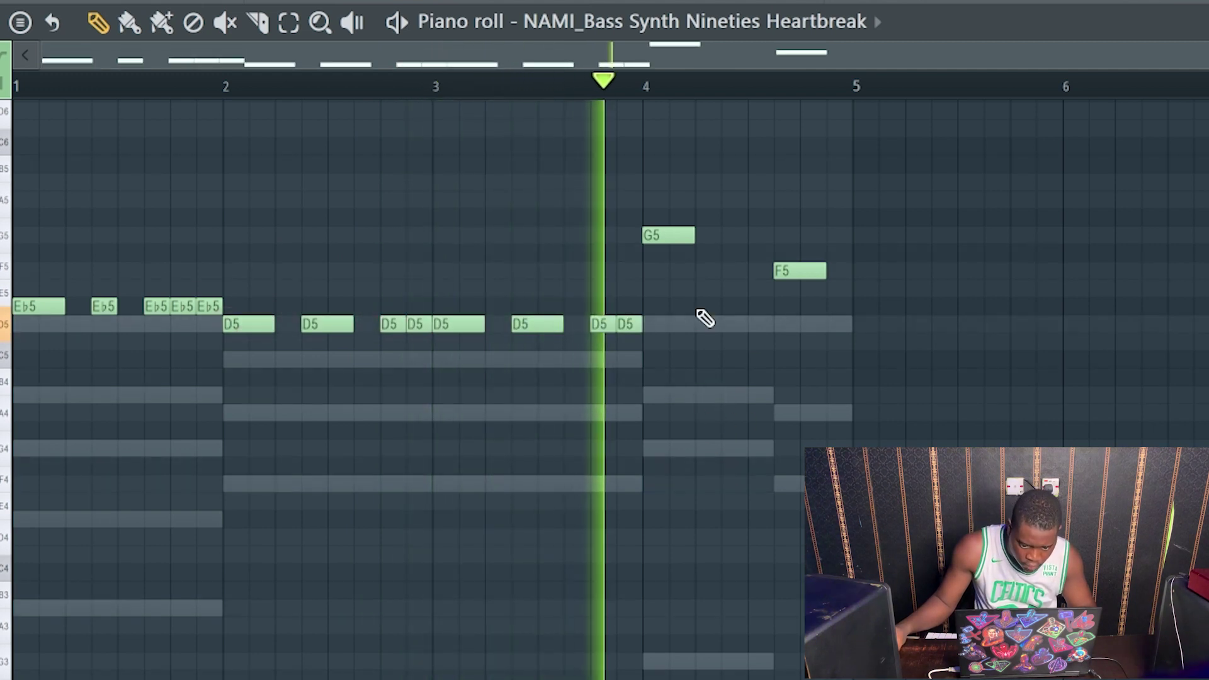
# - Add a second, short G5 note in bar 4, shorten the F5 note and fill the bar with two more short F5 notes
pyautogui.click(724, 236)
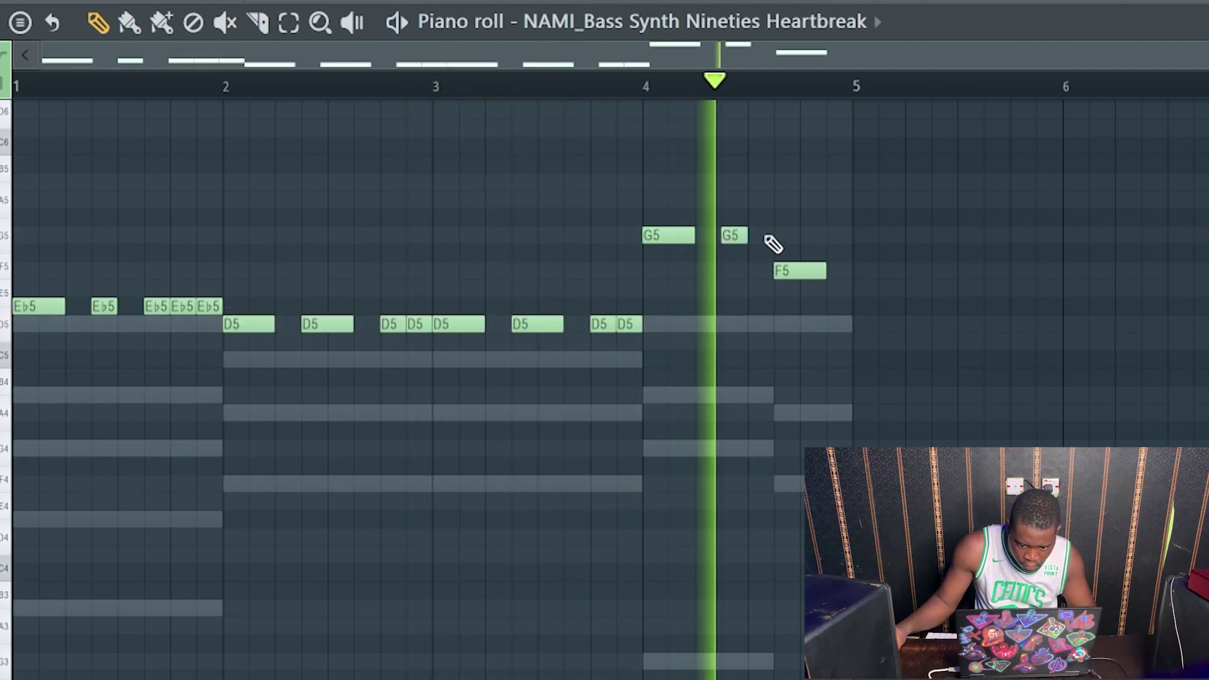
pyautogui.moveTo(820, 274); pyautogui.dragTo(797, 274)
pyautogui.click(839, 271)
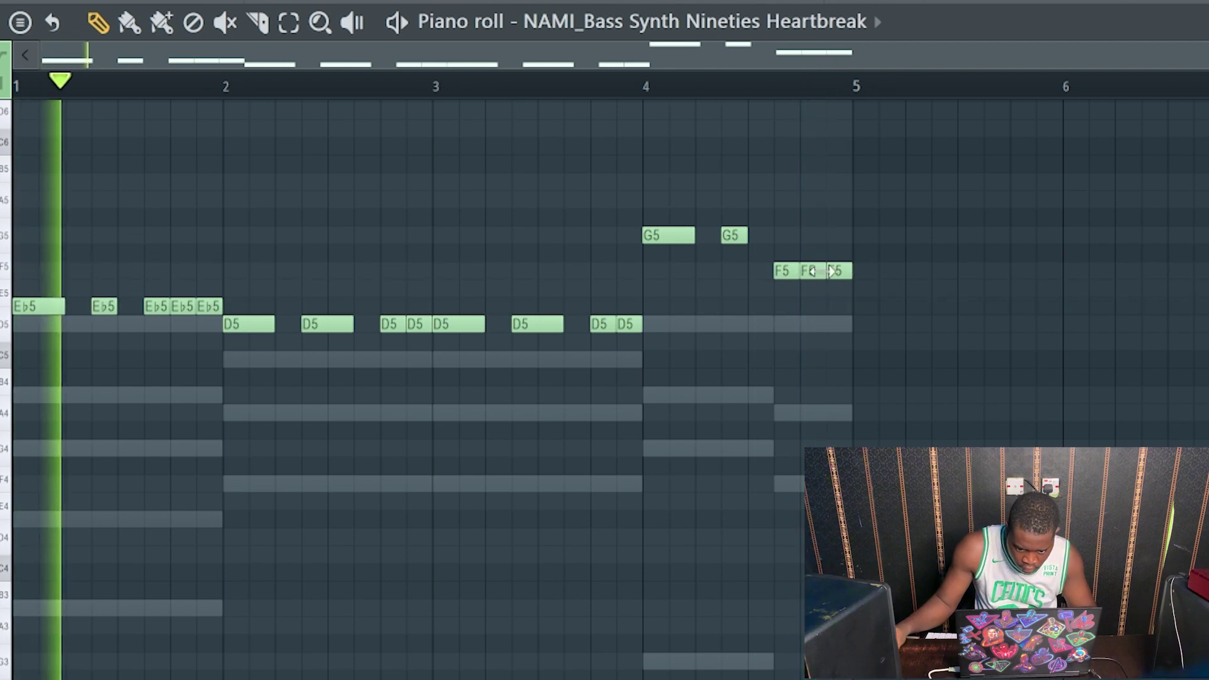
# - Raise the second-to-last Eb5 note of bar 1 by one octave to Eb6
pyautogui.click(289, 24)
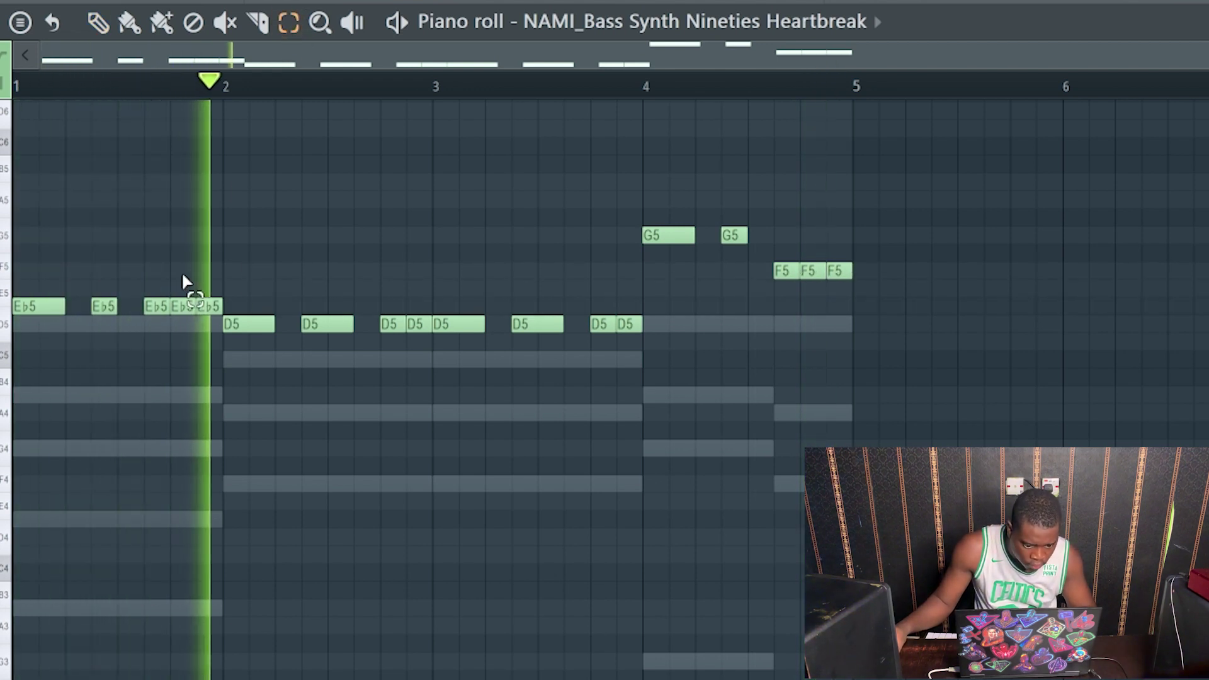
pyautogui.moveTo(182, 267); pyautogui.dragTo(184, 376)
pyautogui.hotkey('ctrl', 'Up')
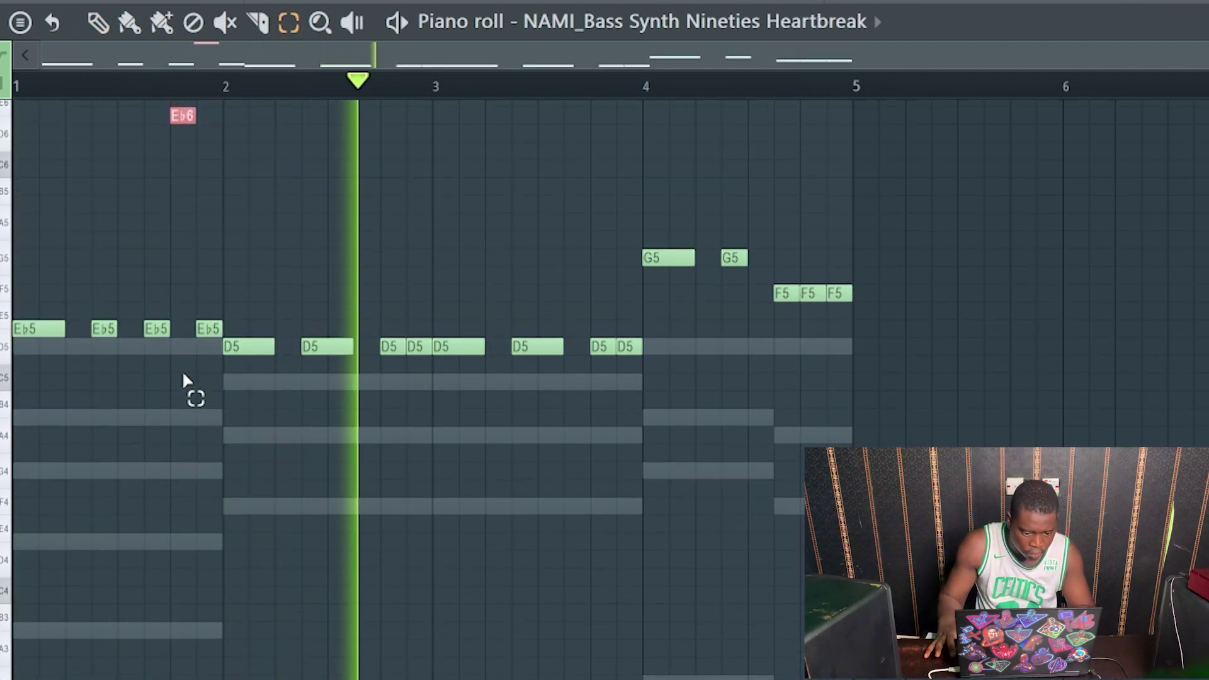
pyautogui.scroll(3, 396, 210)
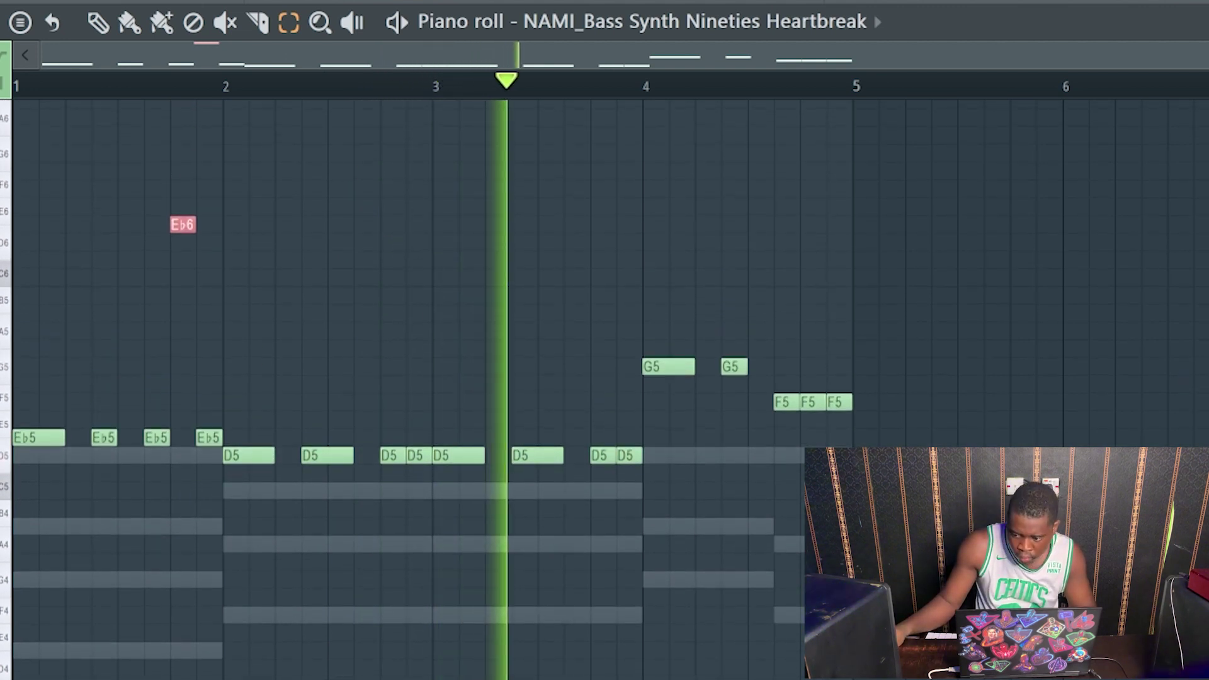
pyautogui.scroll(2, 416, 336)
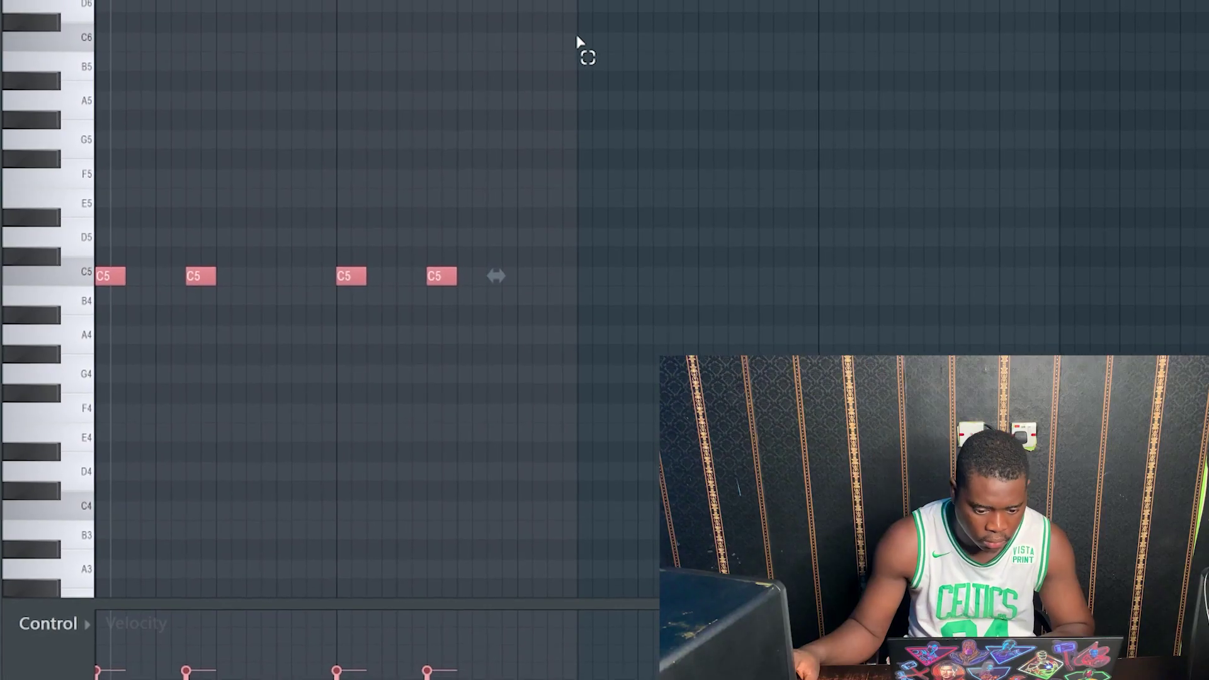
# - Duplicate the four selected C5 notes directly after the selected bars and clear the selection
pyautogui.hotkey('ctrl', 'b')
pyautogui.keyDown('ctrl'); pyautogui.click(545, 2); pyautogui.keyUp('ctrl')
pyautogui.scroll(-2, 545, 2)
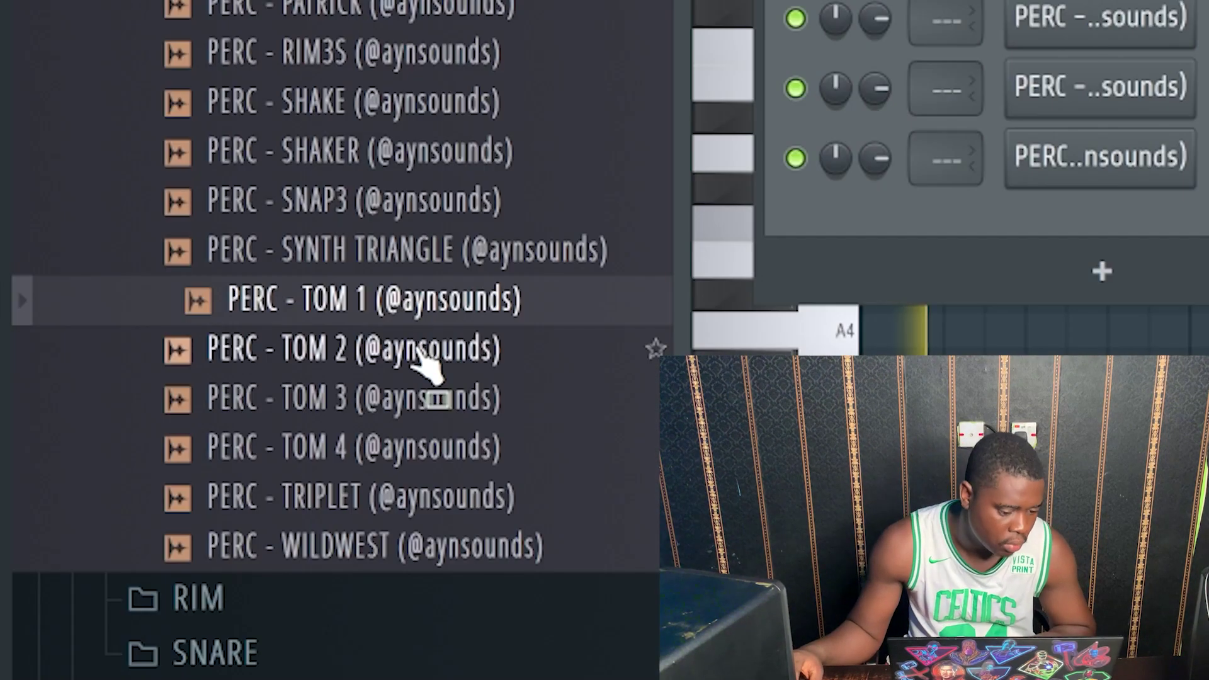
# - Audition PERC - TOM 2, LASER TOM and GRINDIN, and add PERC - LASER TOM as a new channel below the other percussion
pyautogui.click(421, 356)
pyautogui.scroll(3, 429, 375)
pyautogui.click(441, 158)
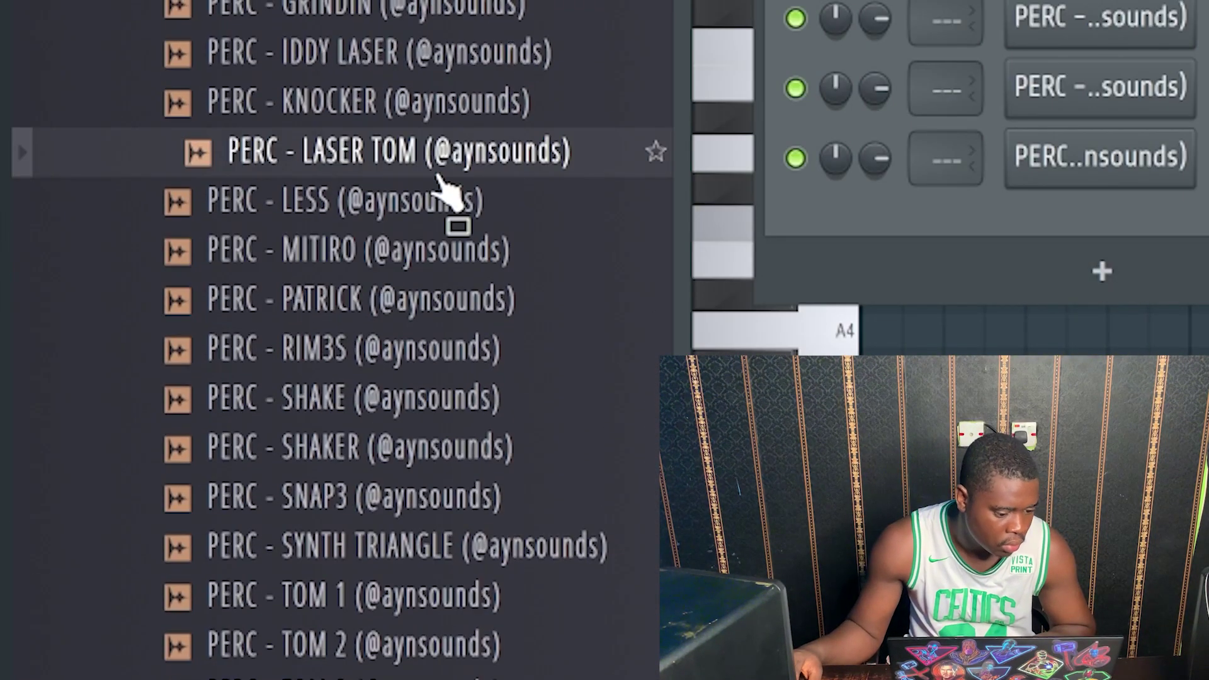
pyautogui.click(466, 12)
pyautogui.click(446, 162)
pyautogui.moveTo(1116, 213); pyautogui.dragTo(1112, 217)
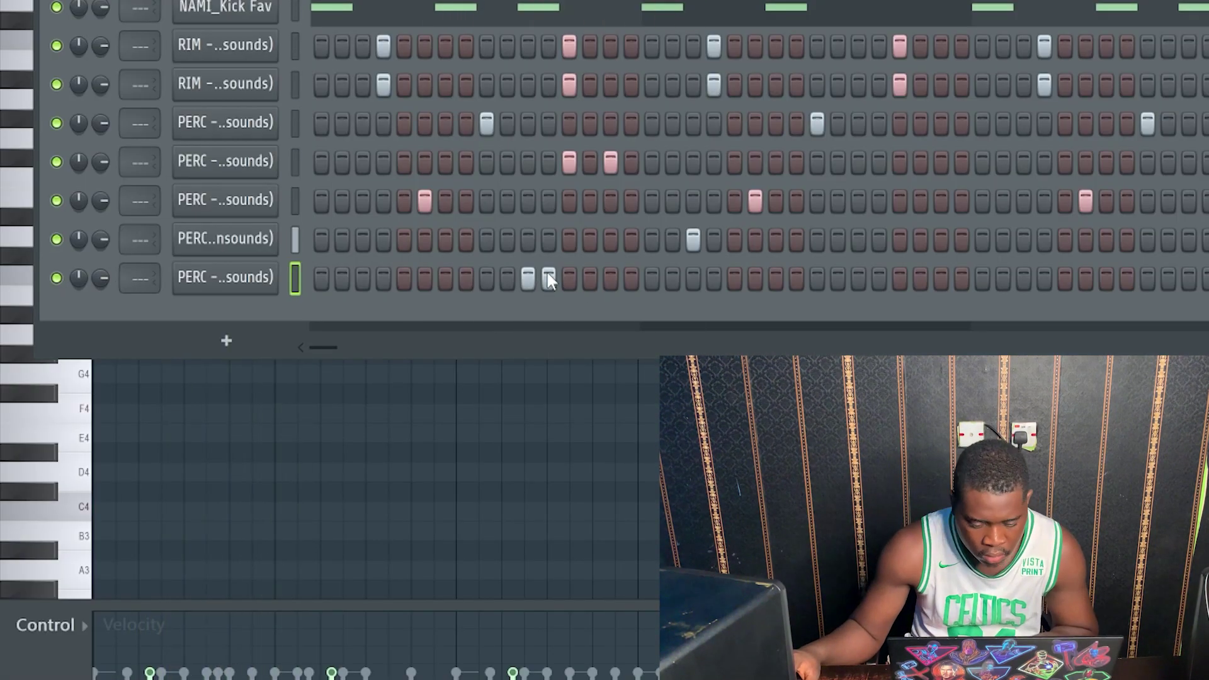
# - Place hits on steps 11 and 12 of the last PERC channel and duplicate the pair two bars on in its piano roll
pyautogui.click(548, 278)
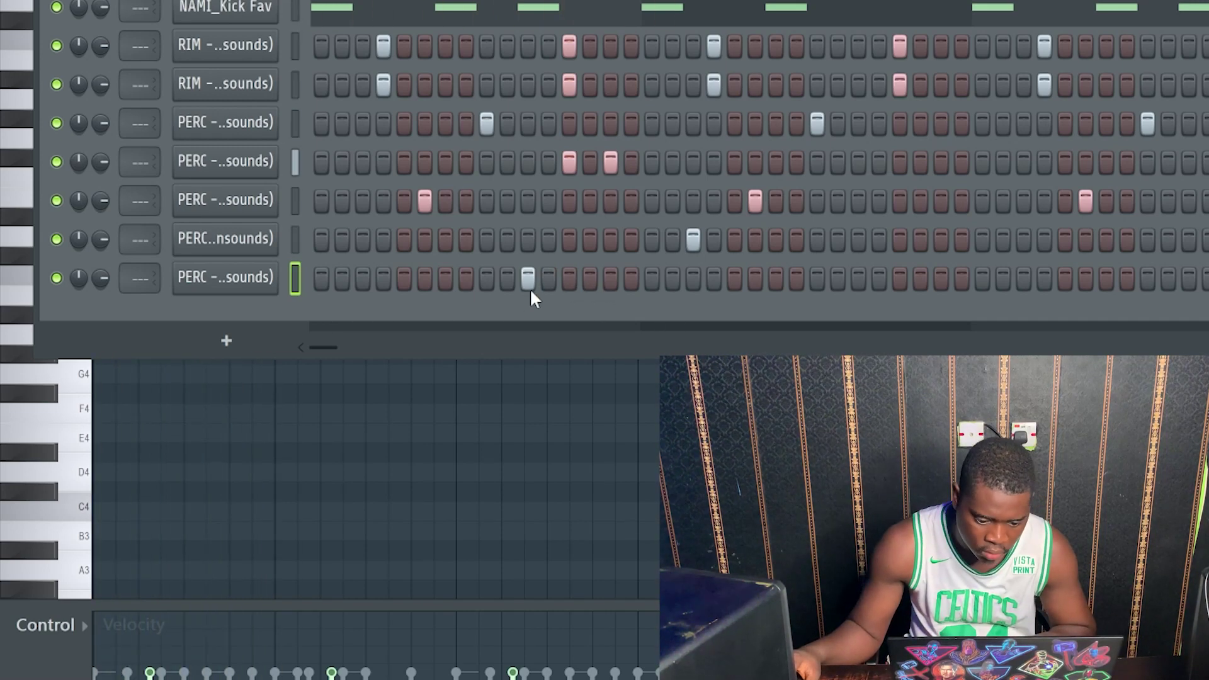
pyautogui.click(549, 278)
pyautogui.rightClick(263, 280)
pyautogui.click(334, 277)
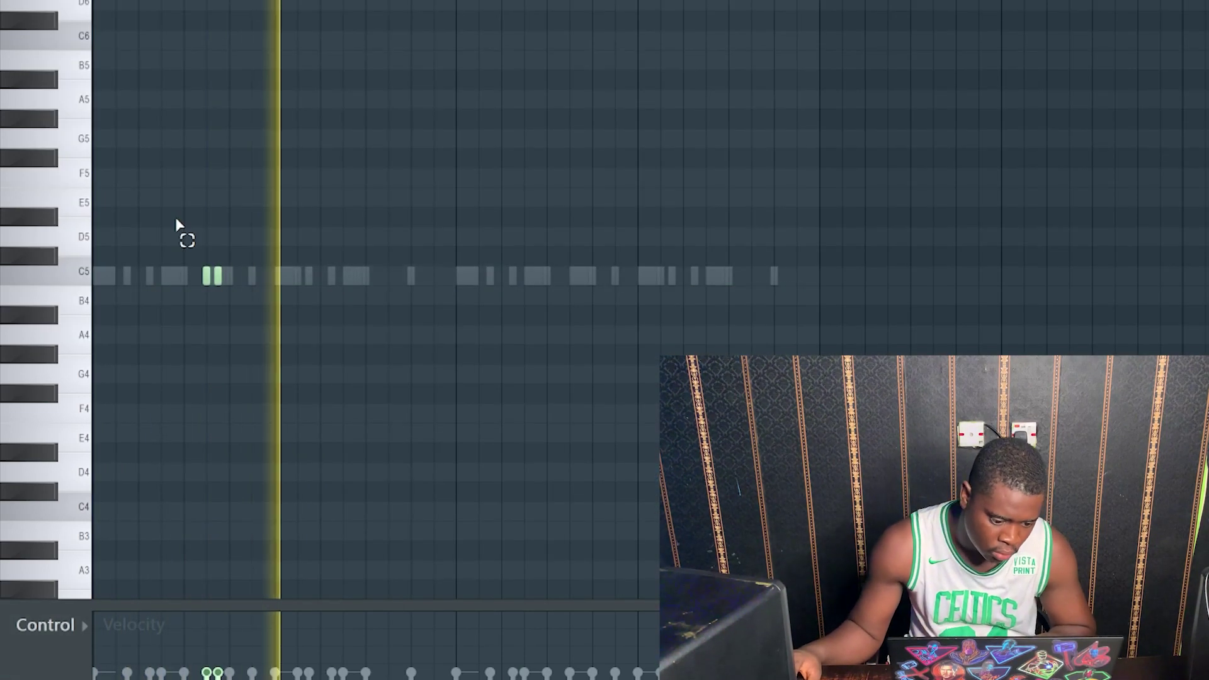
pyautogui.moveTo(95, 1); pyautogui.dragTo(451, 40)
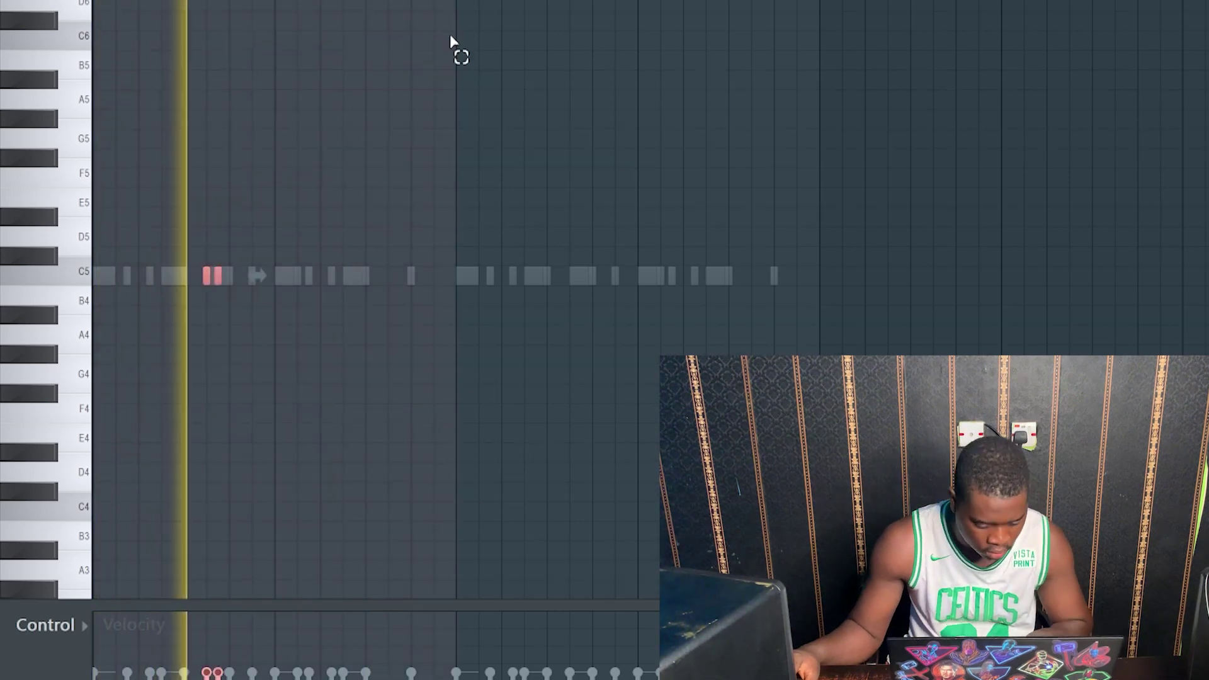
pyautogui.hotkey('ctrl', 'b')
pyautogui.keyDown('ctrl'); pyautogui.click(421, 1); pyautogui.keyUp('ctrl')
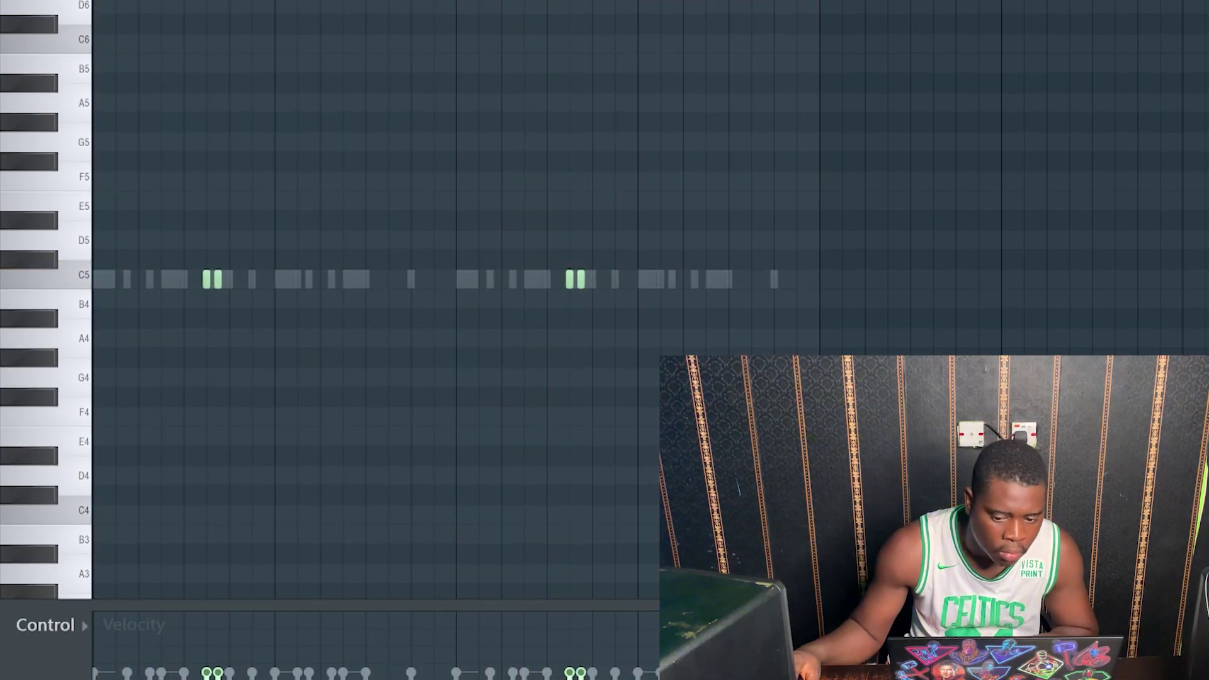
# - Check the new percussion steps in the channel rack and the drum pattern clips on the playlist tracks
pyautogui.press('F6')
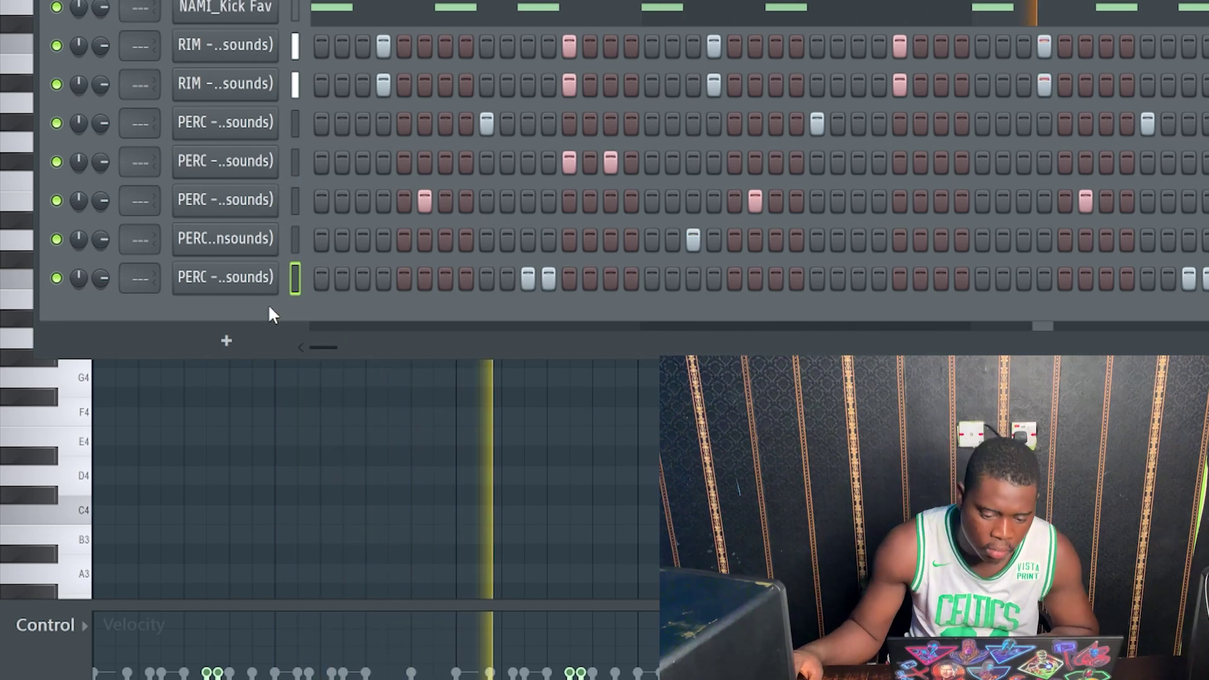
pyautogui.press('F5')
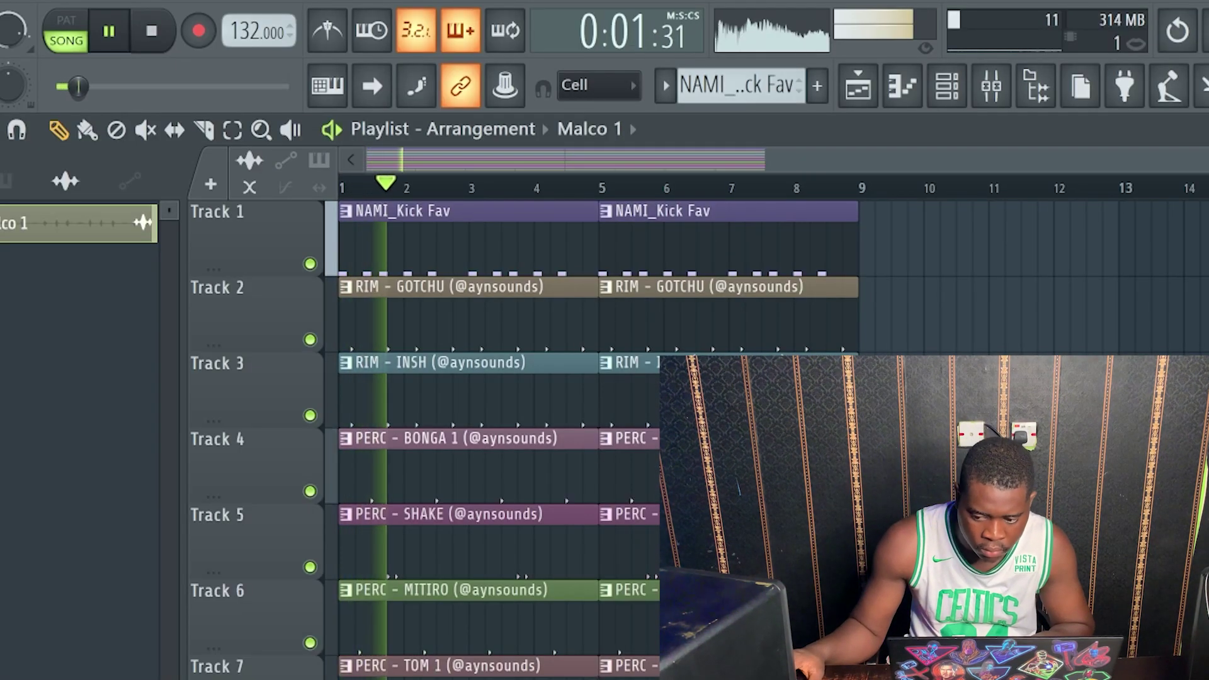
pyautogui.scroll(-2, 599, 441)
pyautogui.scroll(-3, 317, 201)
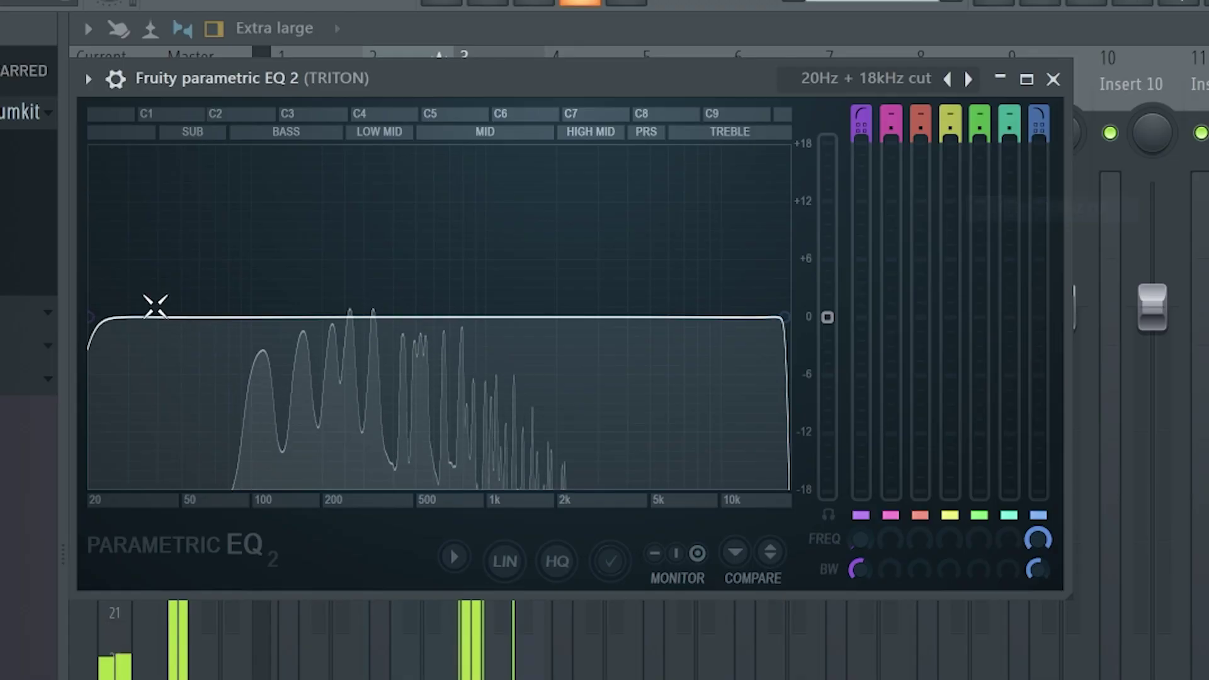
# - Raise the low cut on TRITON's Fruity parametric EQ 2 to just above 100 Hz, and close the EQ and Fruity Reeverb 2
pyautogui.moveTo(154, 305); pyautogui.dragTo(270, 316)
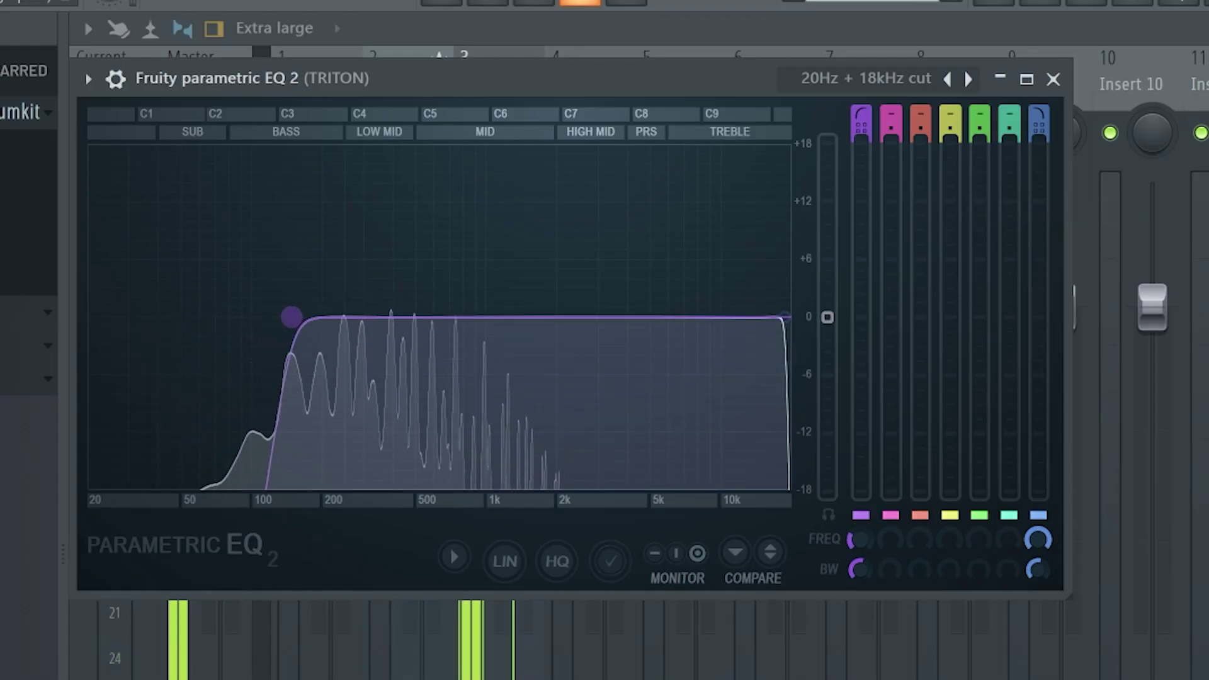
pyautogui.click(1053, 79)
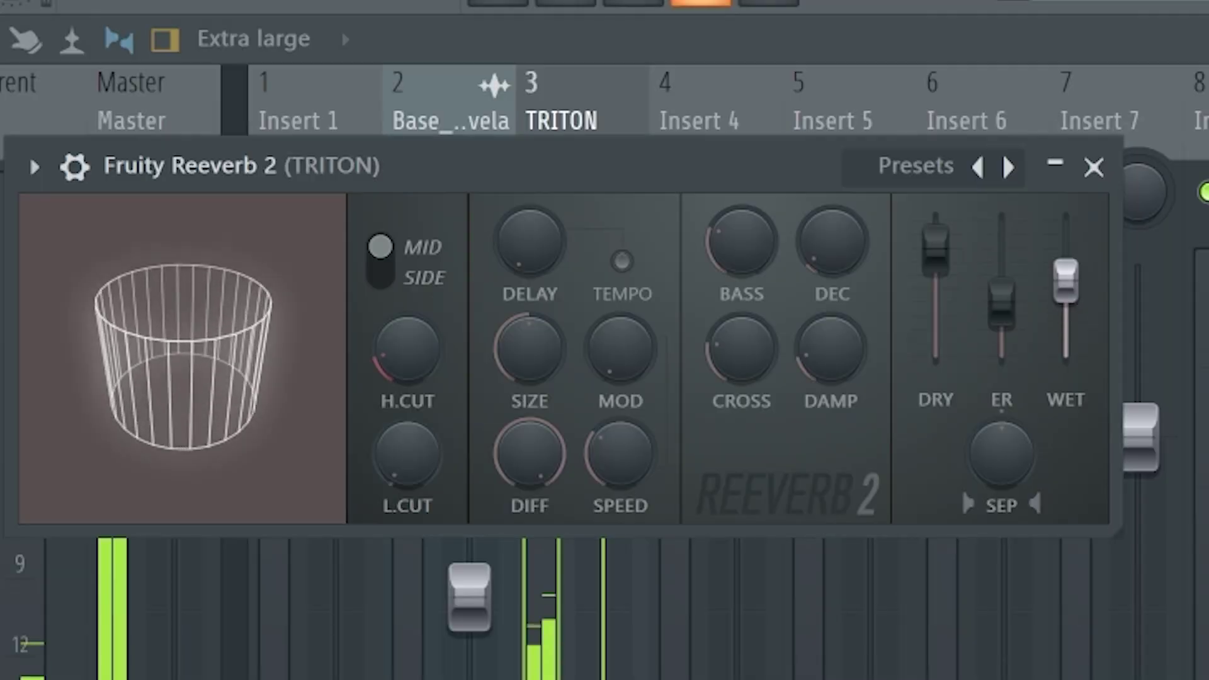
pyautogui.click(1095, 174)
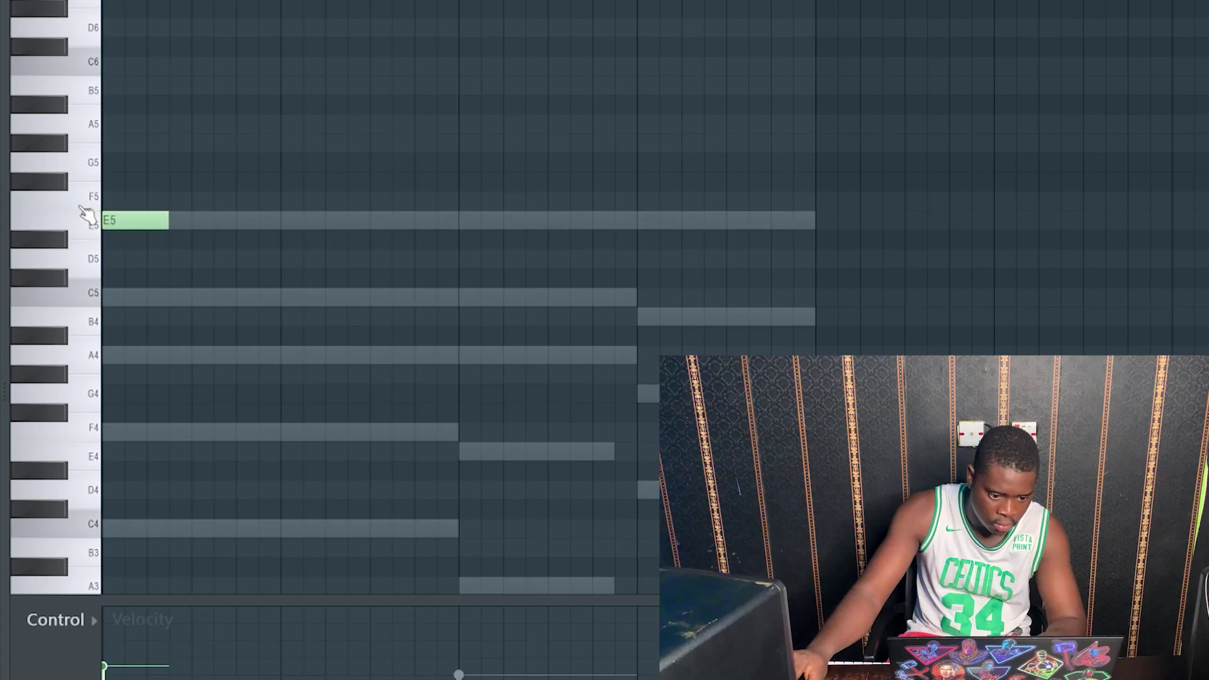
# - Continue the melody after the opening E5 with D5, A4 and a lengthened D5, playing it back between edits
pyautogui.press('space')
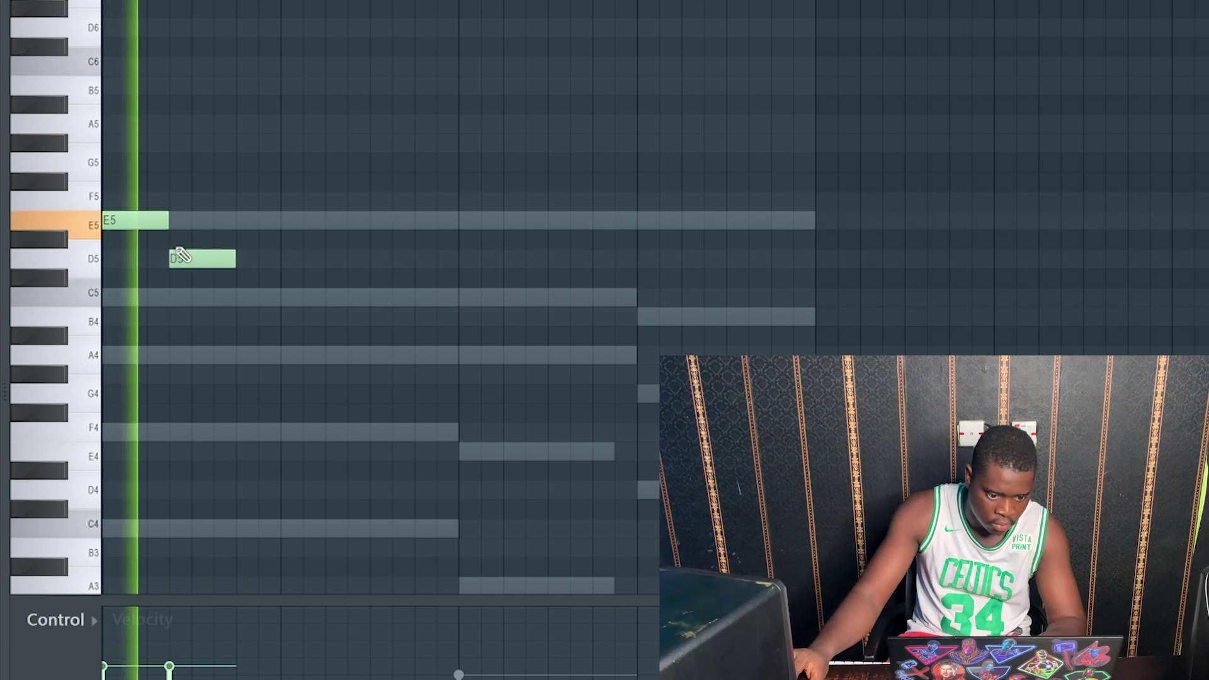
pyautogui.press('space')
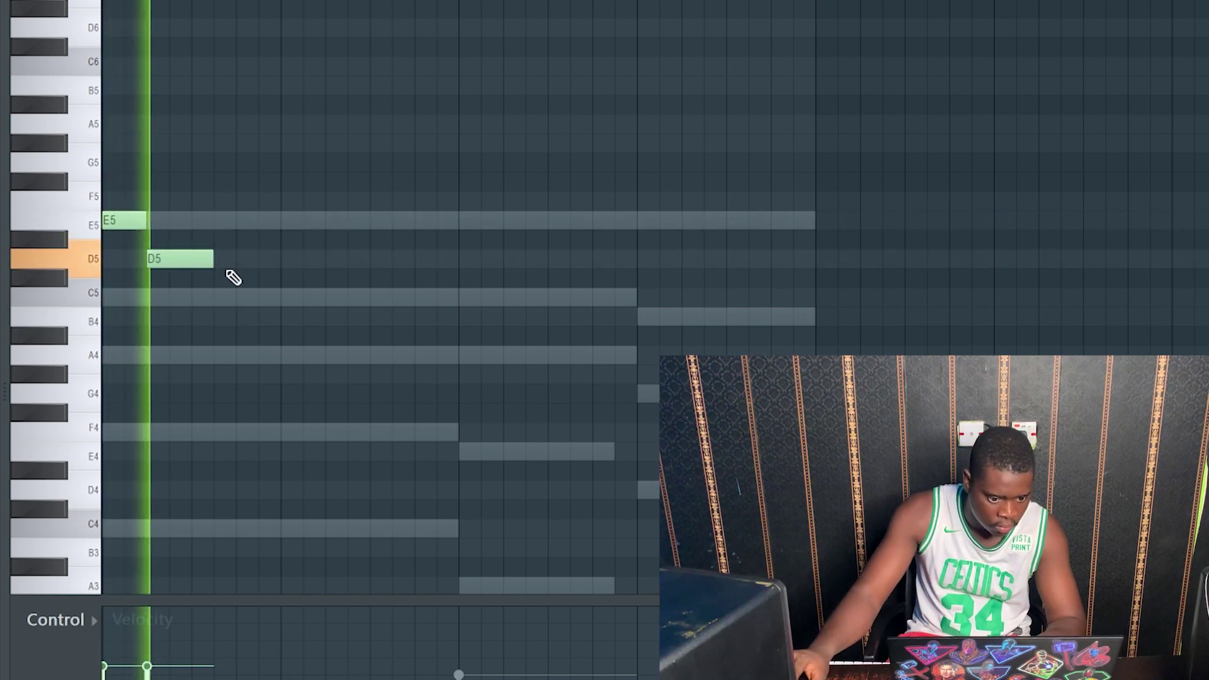
pyautogui.press('space')
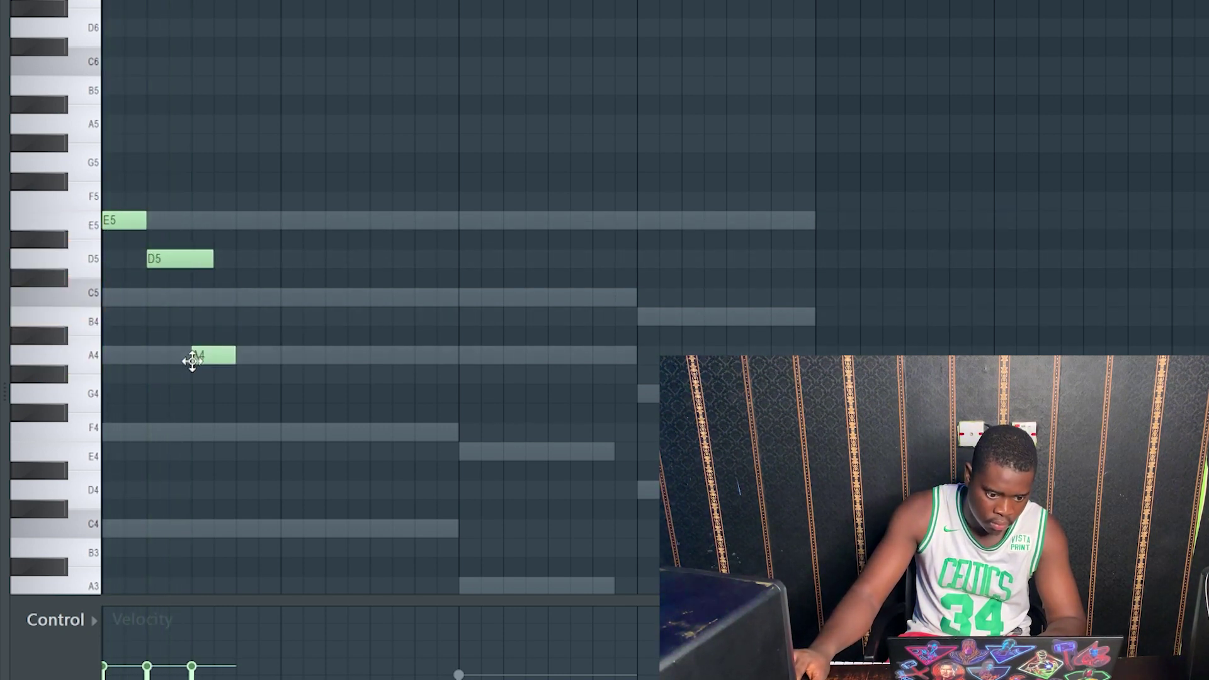
pyautogui.press('space')
pyautogui.moveTo(212, 259); pyautogui.dragTo(193, 259)
pyautogui.press('space')
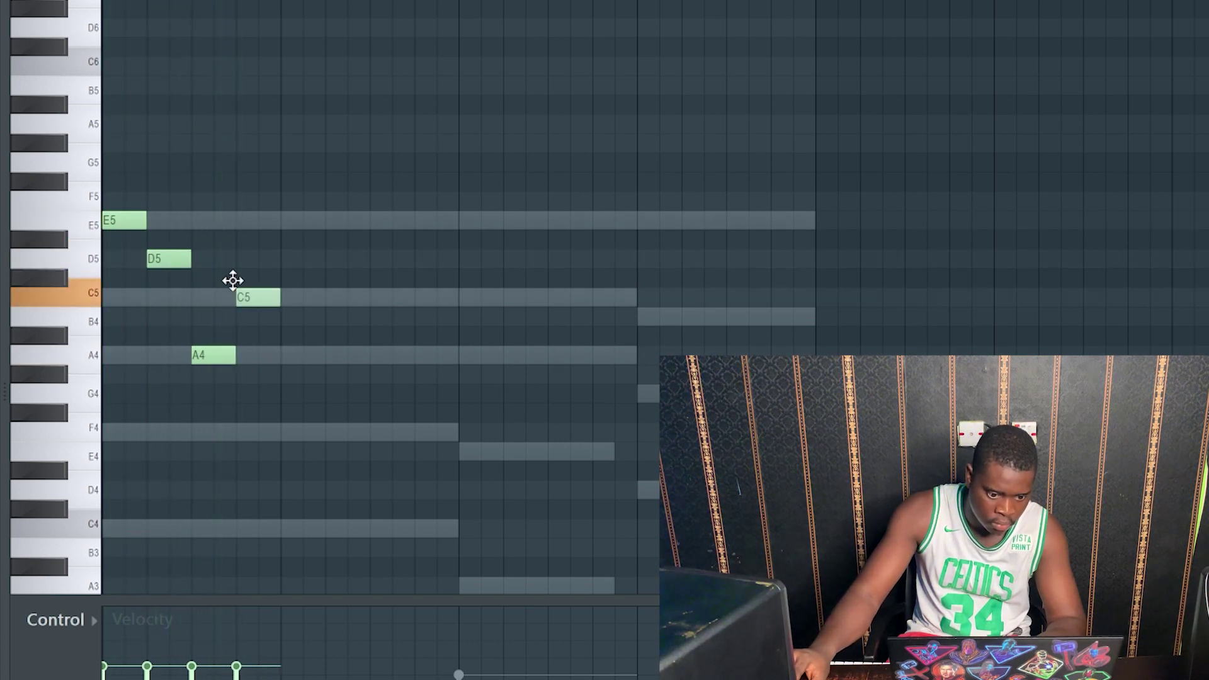
pyautogui.press('space')
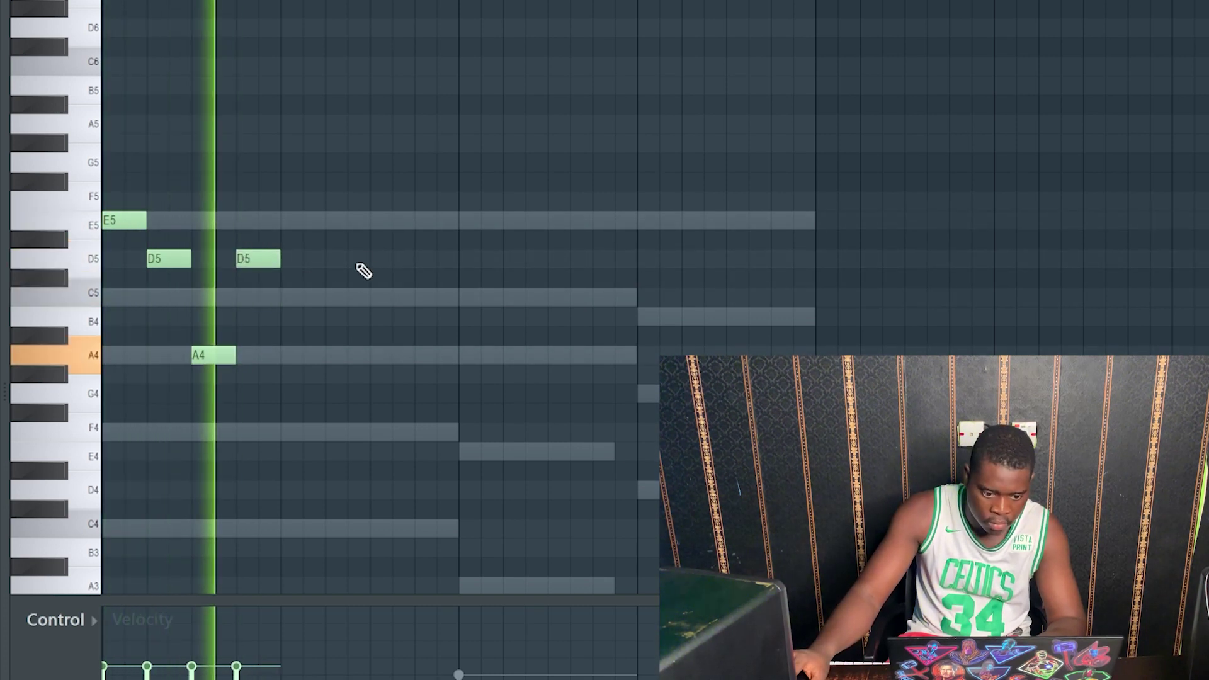
pyautogui.moveTo(275, 255); pyautogui.dragTo(368, 258)
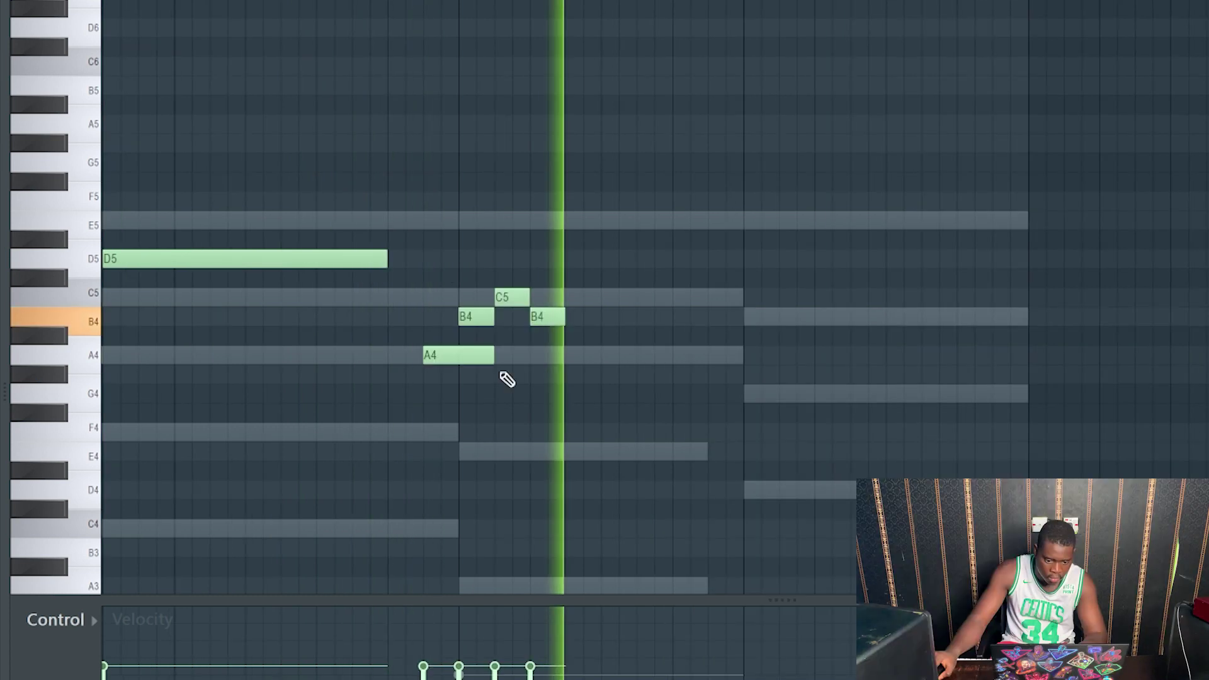
# - Finish the melody with a shortened A4, a lengthened second B4, another short A4 and a bar-long D4 in bar 4, playing it back
pyautogui.moveTo(493, 356); pyautogui.dragTo(461, 358)
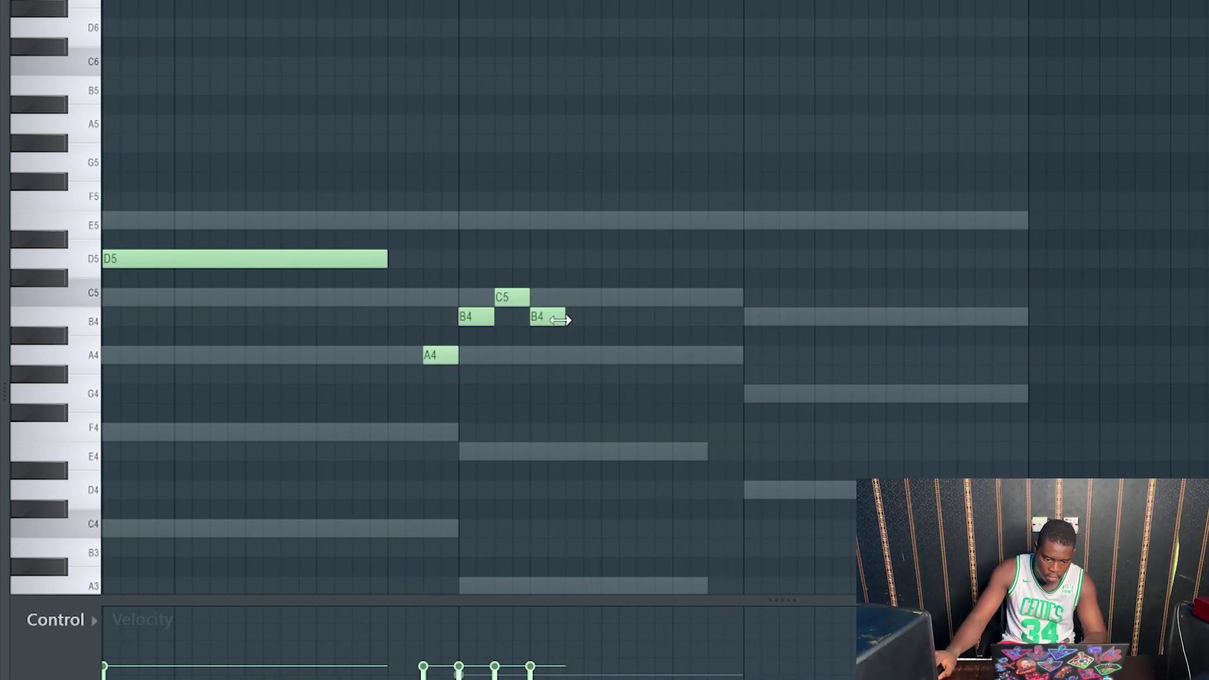
pyautogui.moveTo(564, 318); pyautogui.dragTo(743, 327)
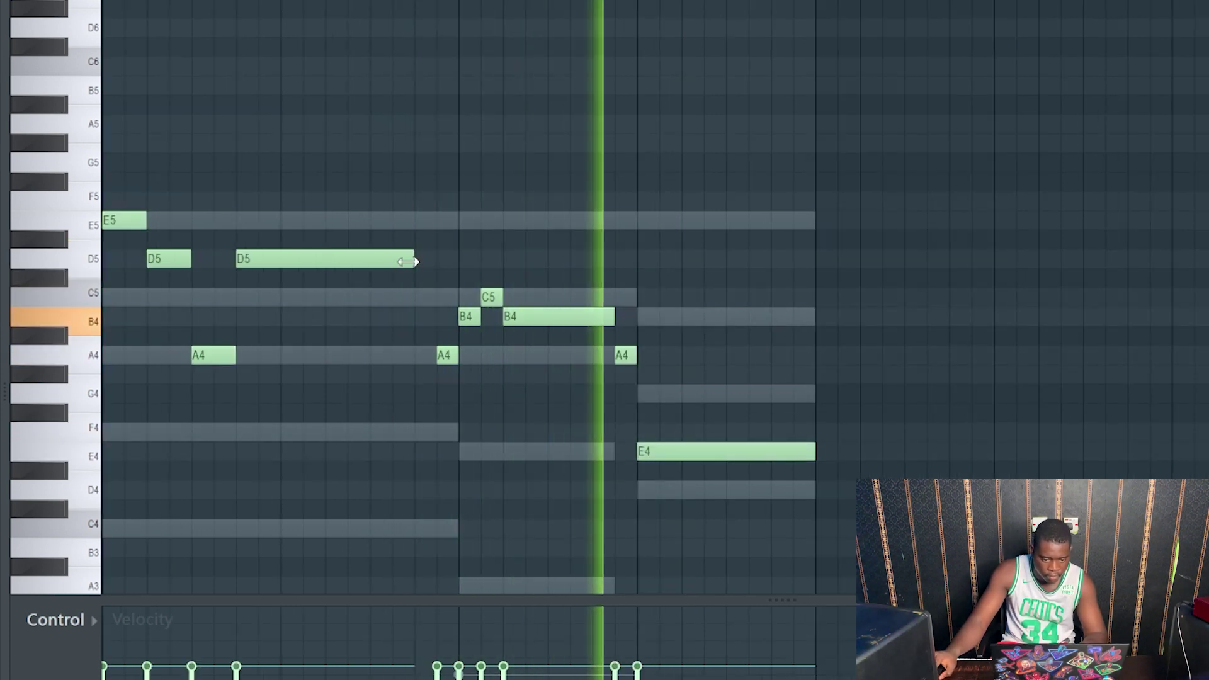
pyautogui.press('space')
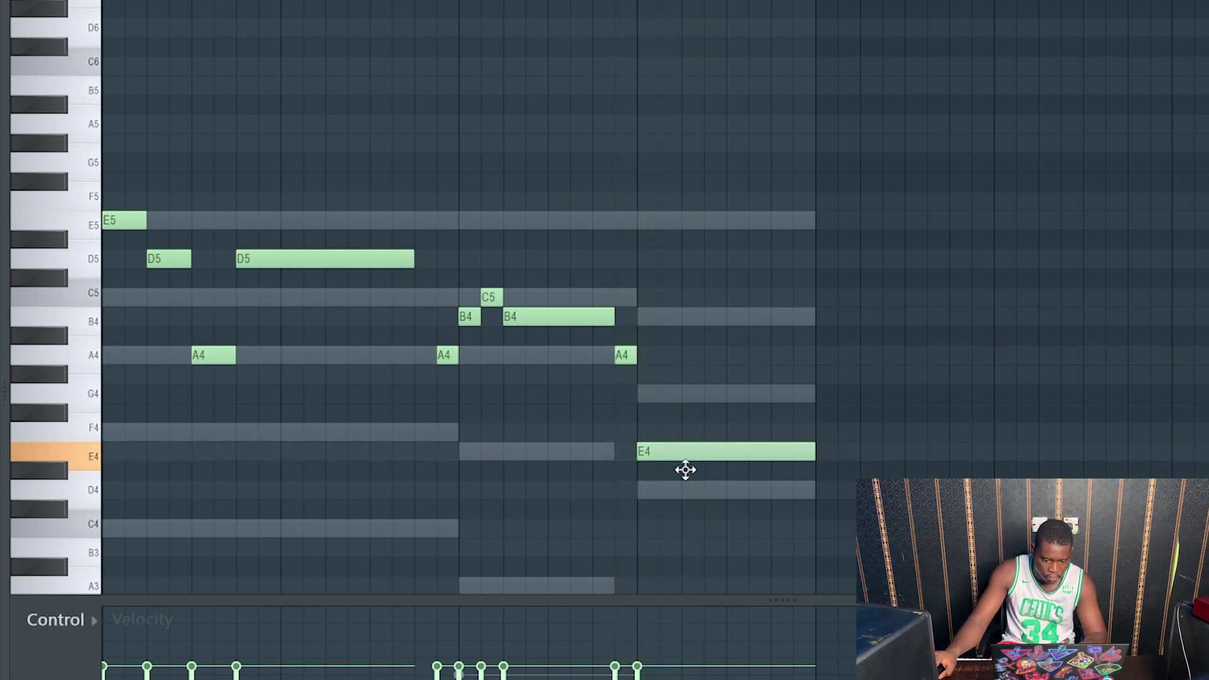
pyautogui.press('space')
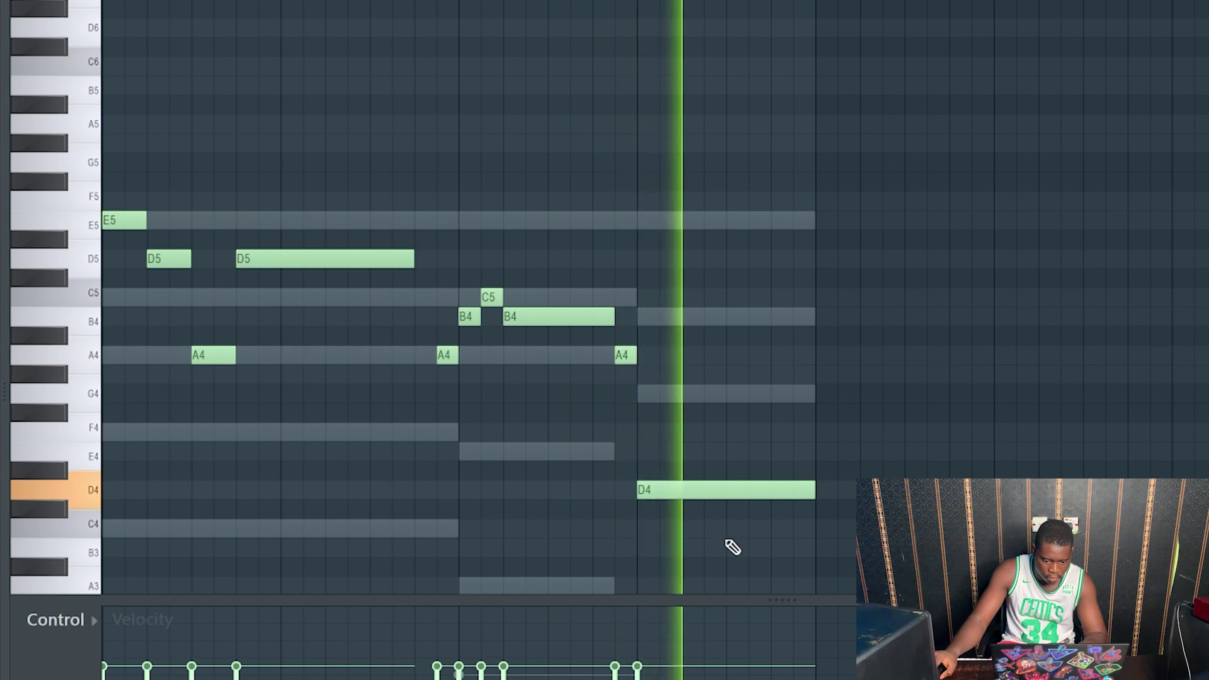
pyautogui.press('space')
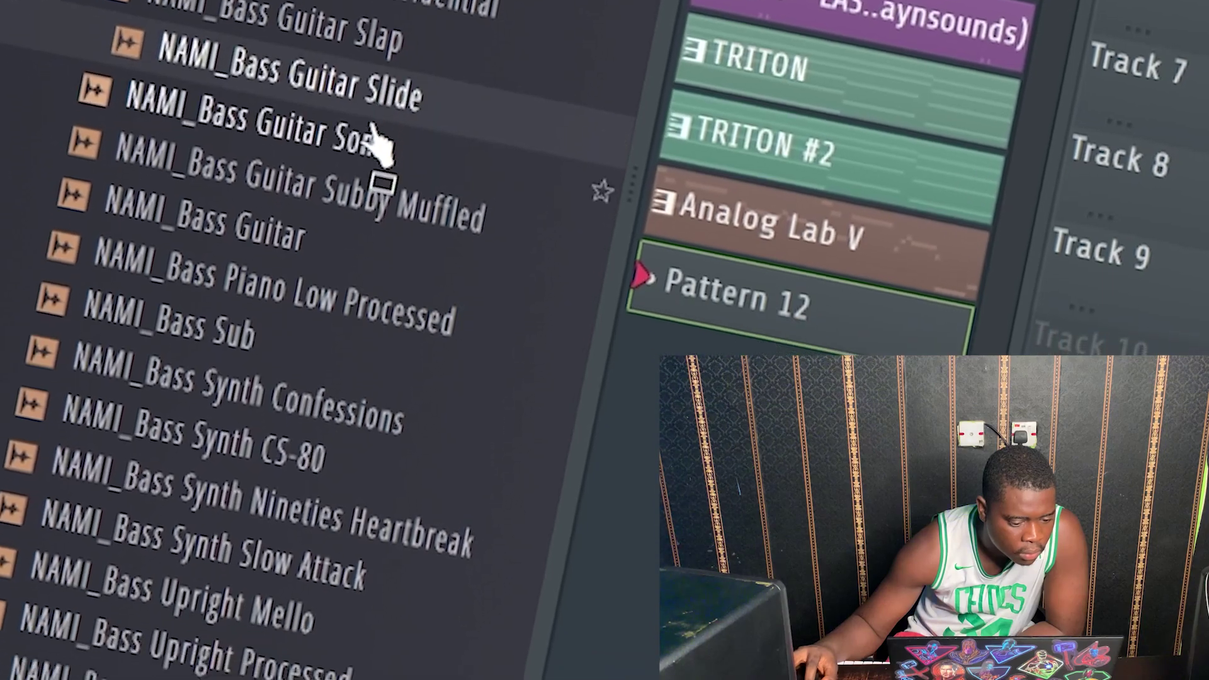
# - Load the NAMI bass guitar sample listed between Bass Guitar Slide and Bass Guitar Subby Muffled into a channel
pyautogui.rightClick(378, 165)
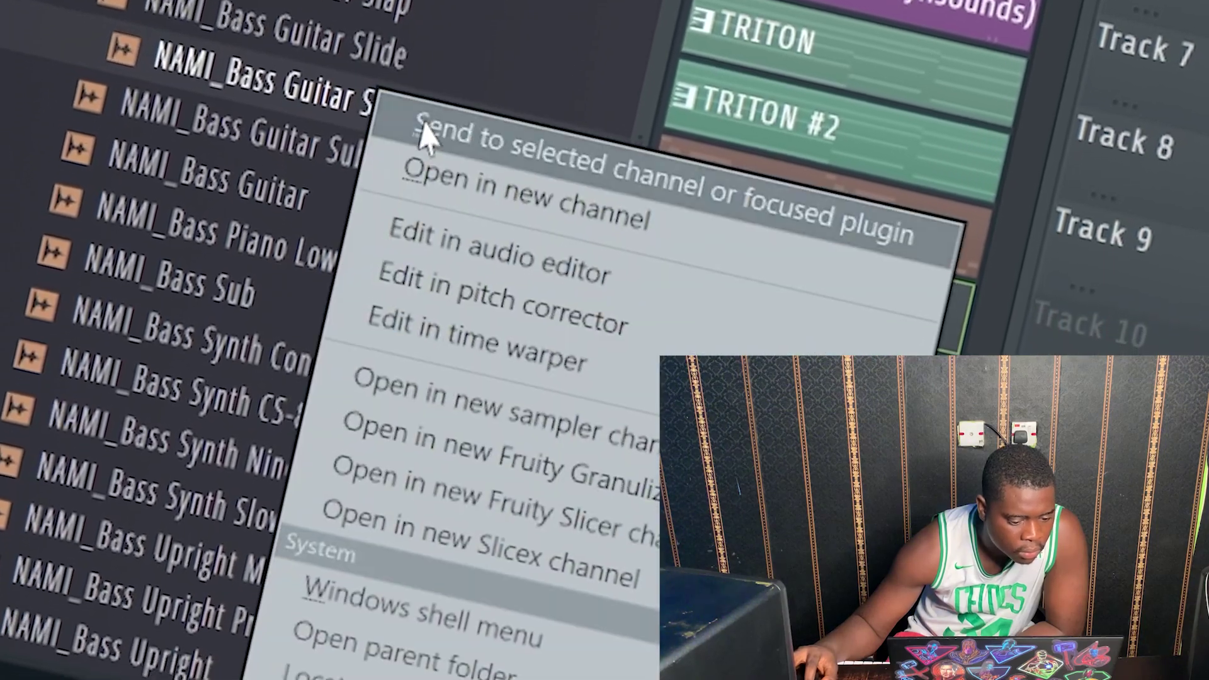
pyautogui.click(577, 178)
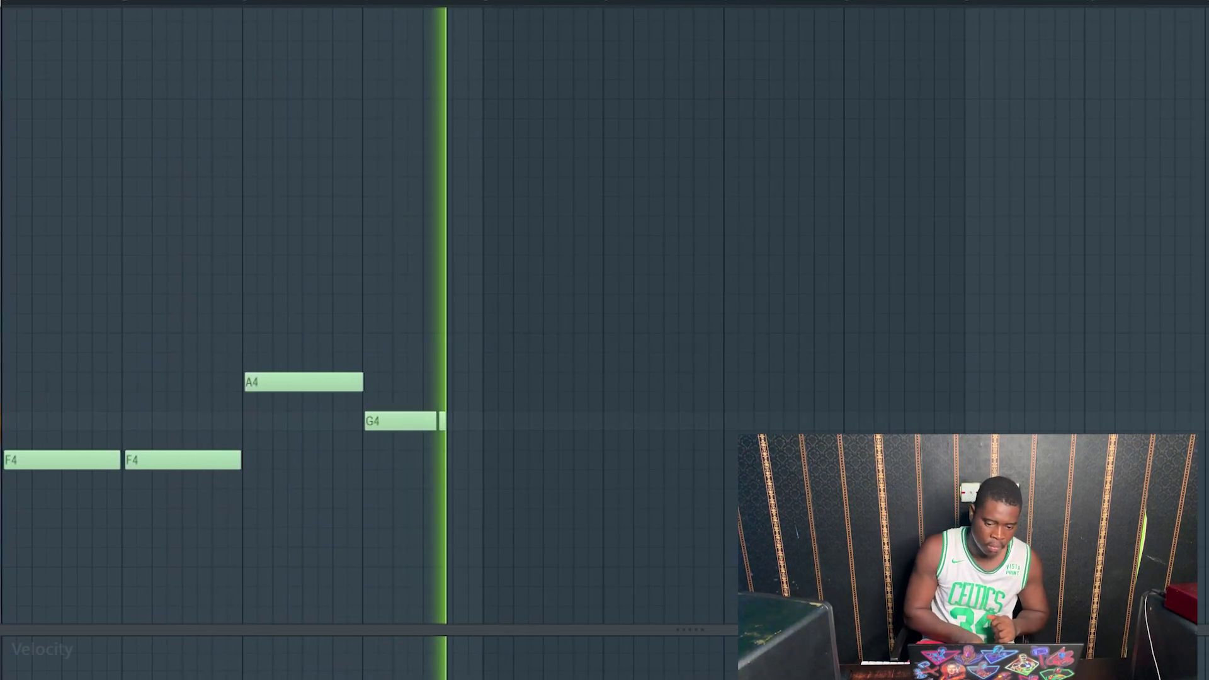
# - Quantize all the recorded bass guitar notes and duplicate the four-bar phrase so the copy starts at bar 5
pyautogui.press('space')
pyautogui.hotkey('ctrl', 'a')
pyautogui.hotkey('ctrl', 'q')
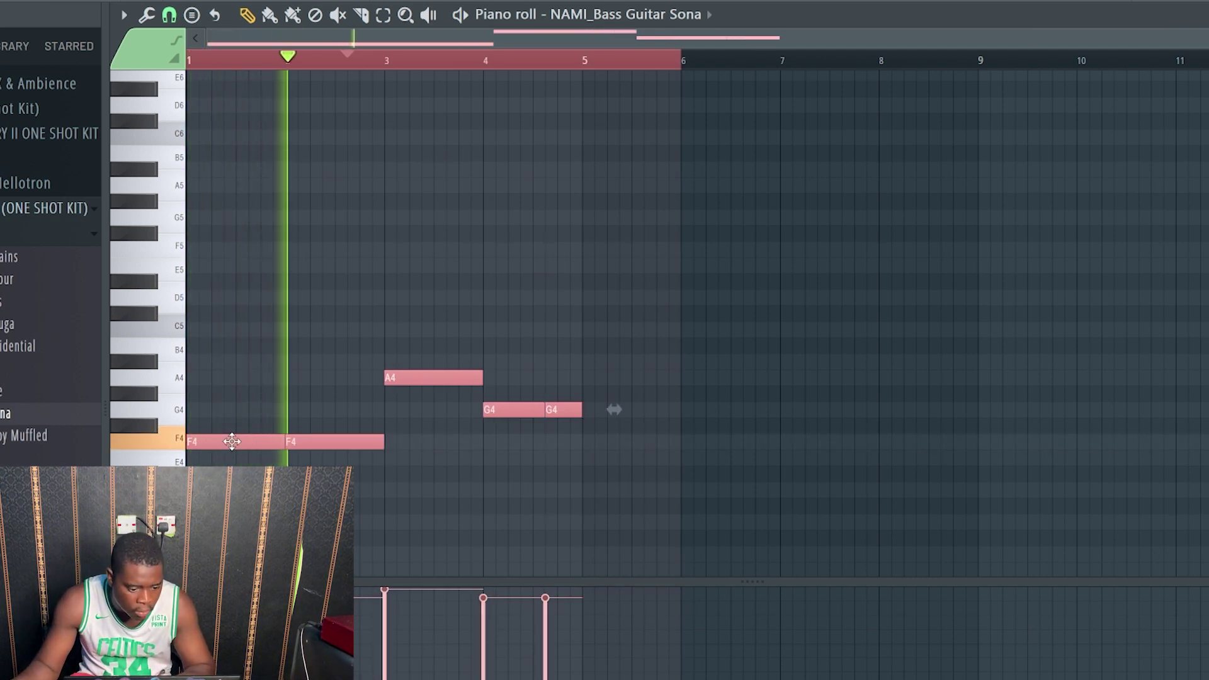
pyautogui.moveTo(232, 442); pyautogui.dragTo(628, 436)
pyautogui.keyDown('ctrl'); pyautogui.click(651, 373); pyautogui.keyUp('ctrl')
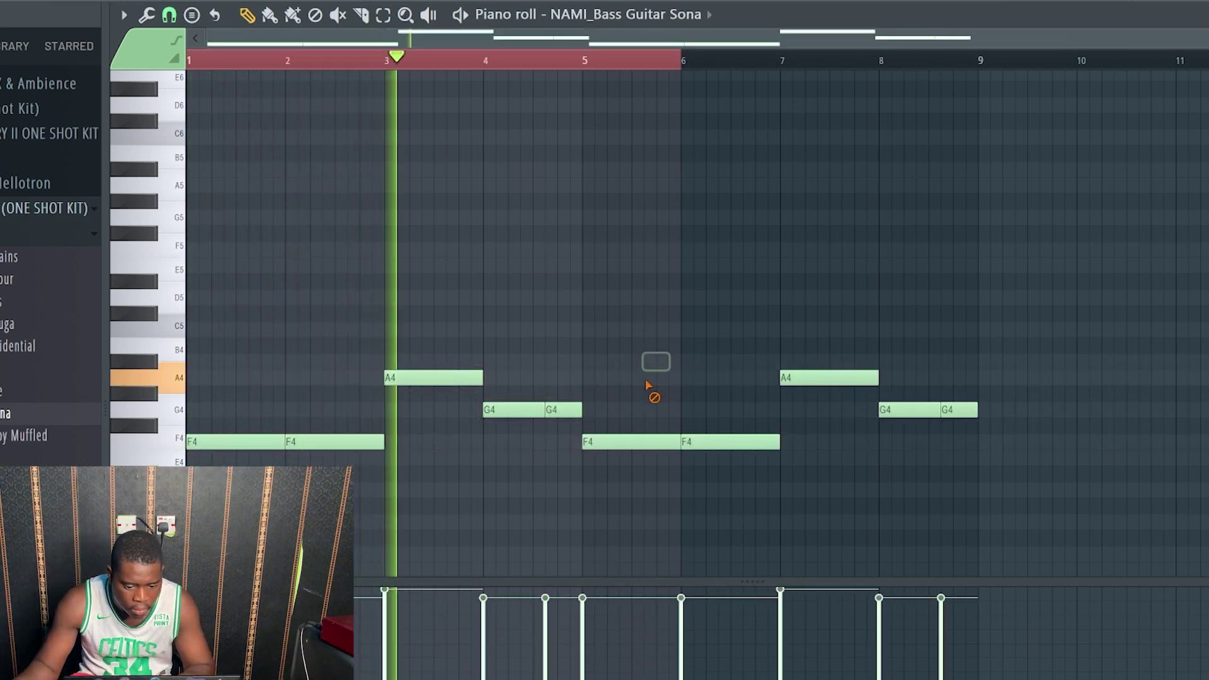
# - Split off the last quarter of the F4 bass note in bar 6 and raise that short piece an octave to F5
pyautogui.click(383, 15)
pyautogui.click(395, 73)
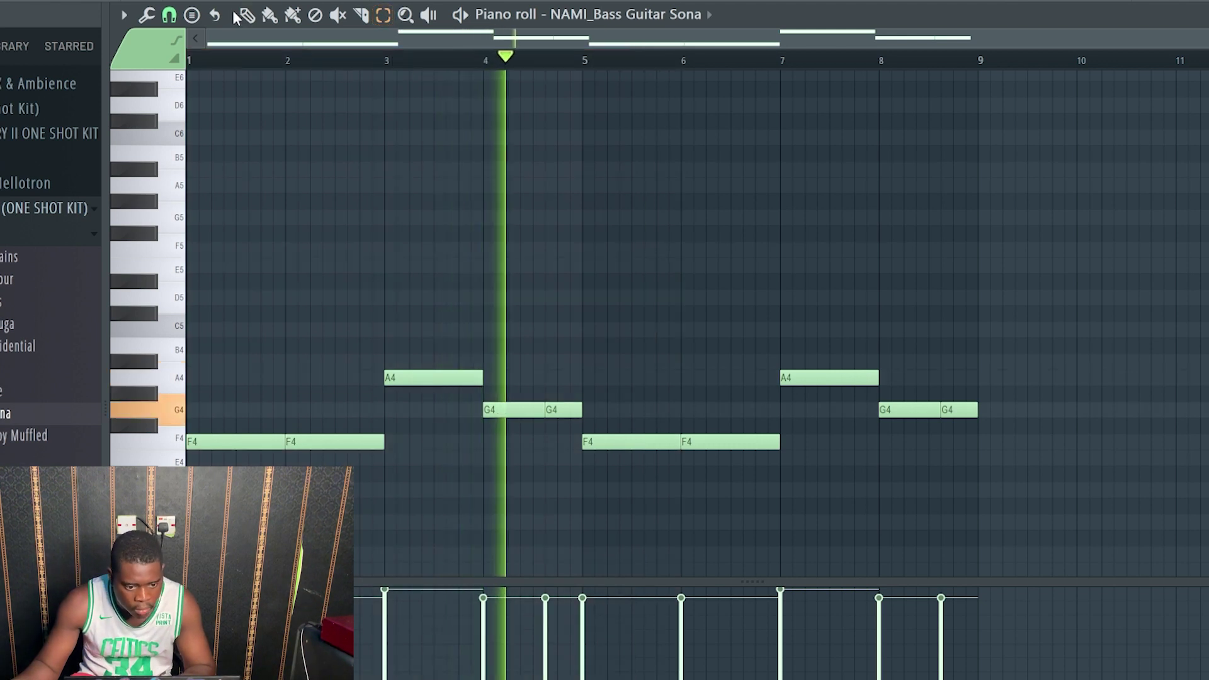
pyautogui.click(247, 15)
pyautogui.moveTo(768, 418); pyautogui.dragTo(782, 471)
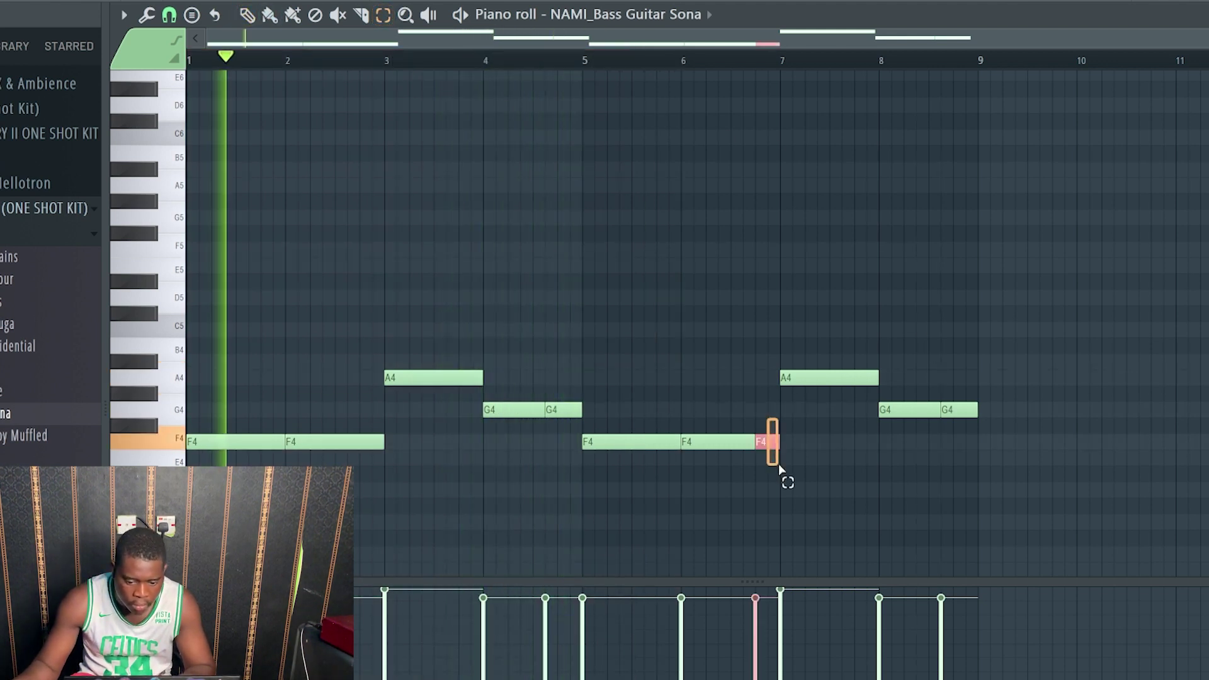
pyautogui.hotkey('ctrl', 'Up')
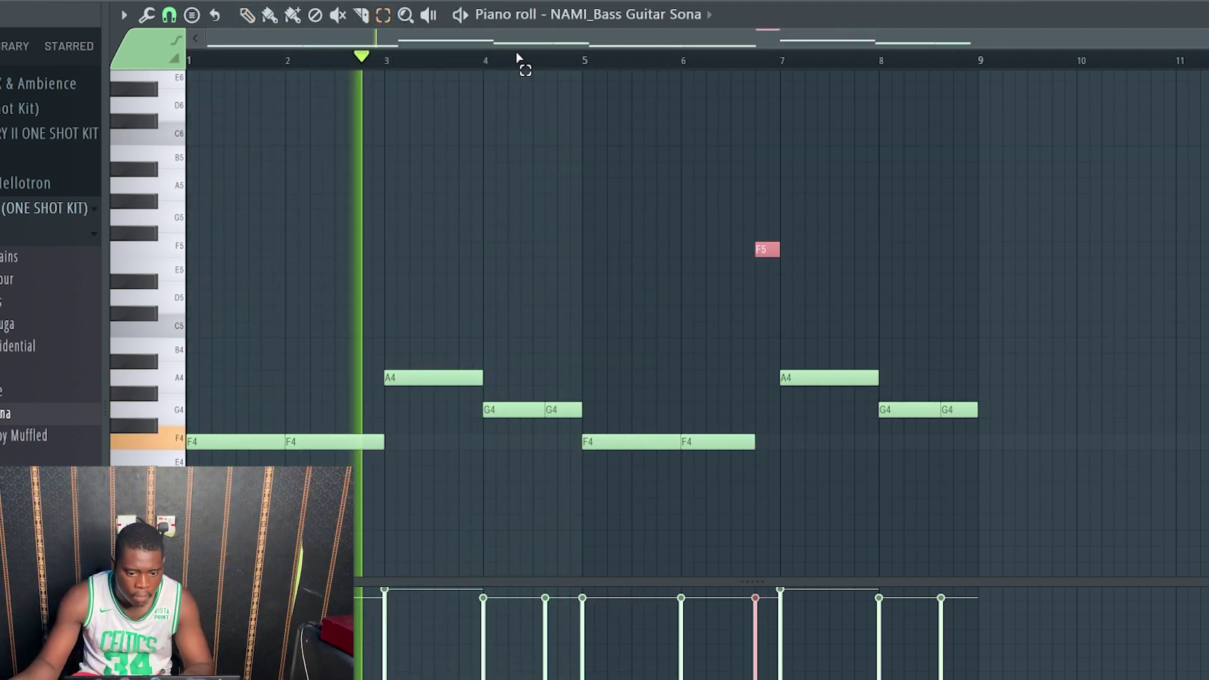
pyautogui.click(521, 70)
pyautogui.click(248, 15)
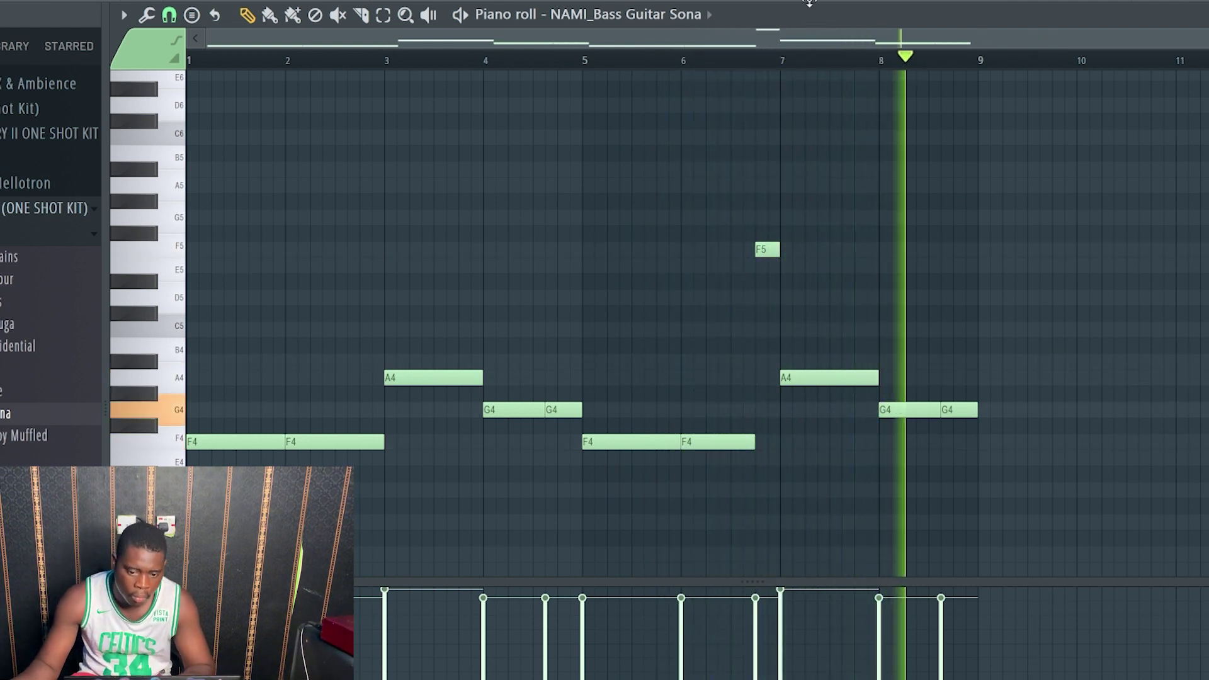
# - Place the England audio clip at the start of Track 15 in the playlist, and delete the second copy that follows it
pyautogui.press('F6')
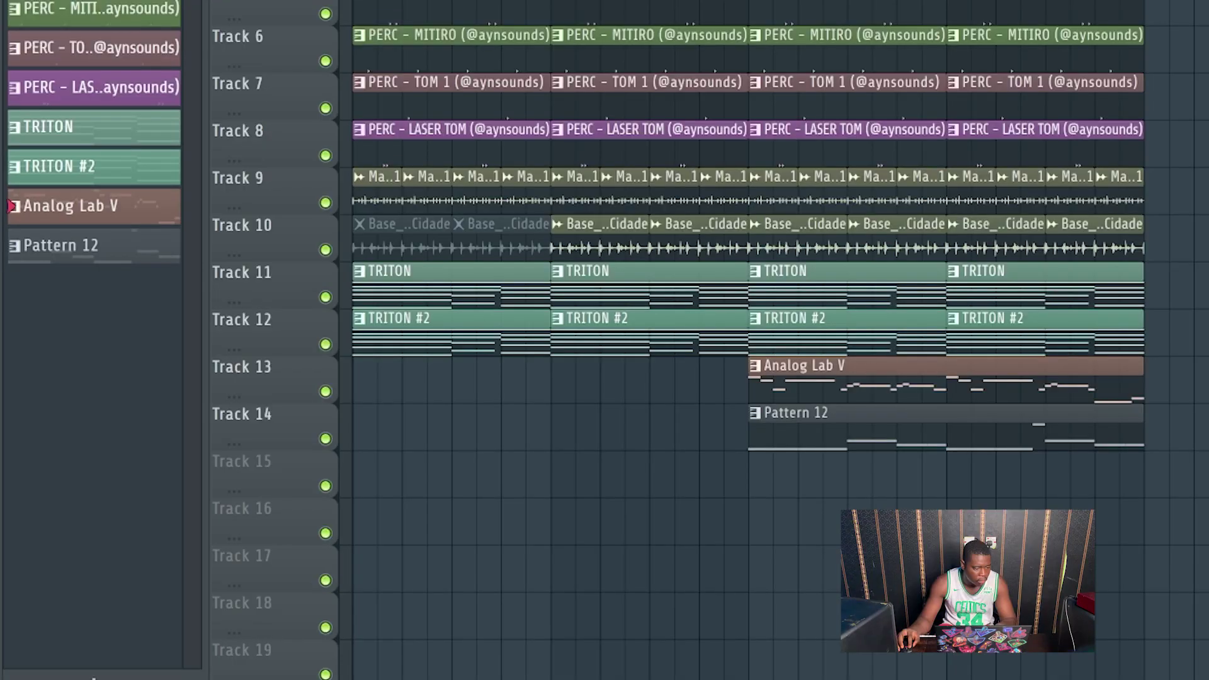
pyautogui.moveTo(3, 366); pyautogui.dragTo(374, 482)
pyautogui.click(621, 490)
pyautogui.click(679, 495)
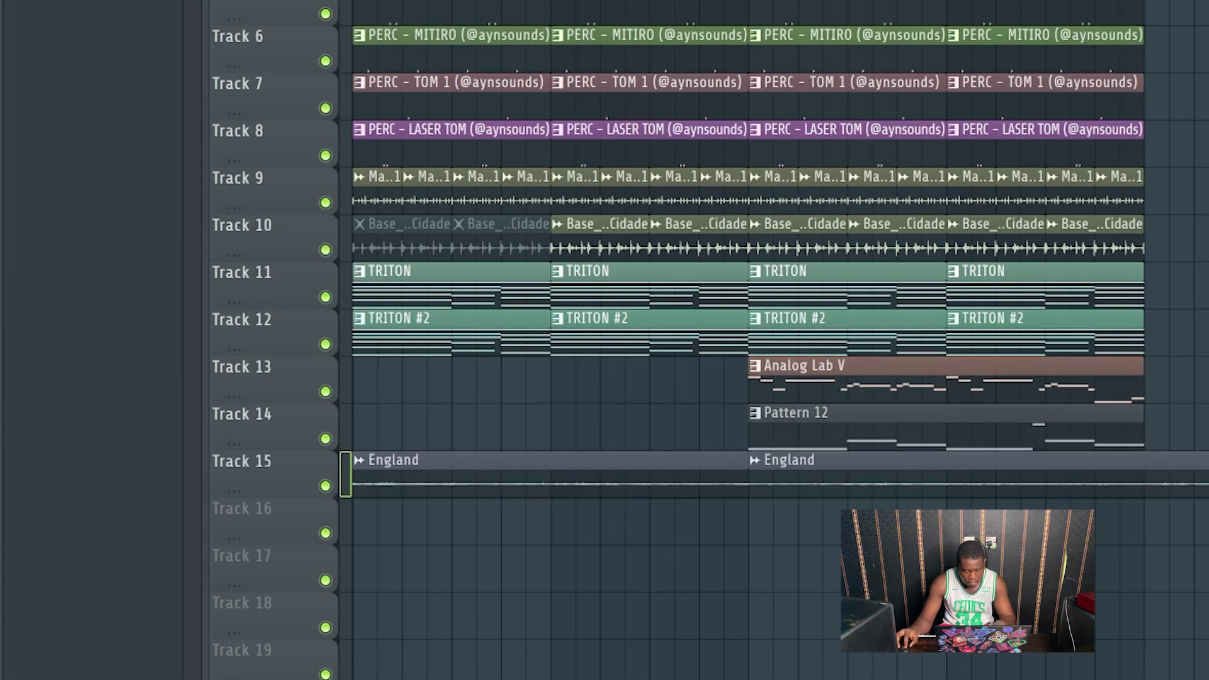
pyautogui.rightClick(1066, 487)
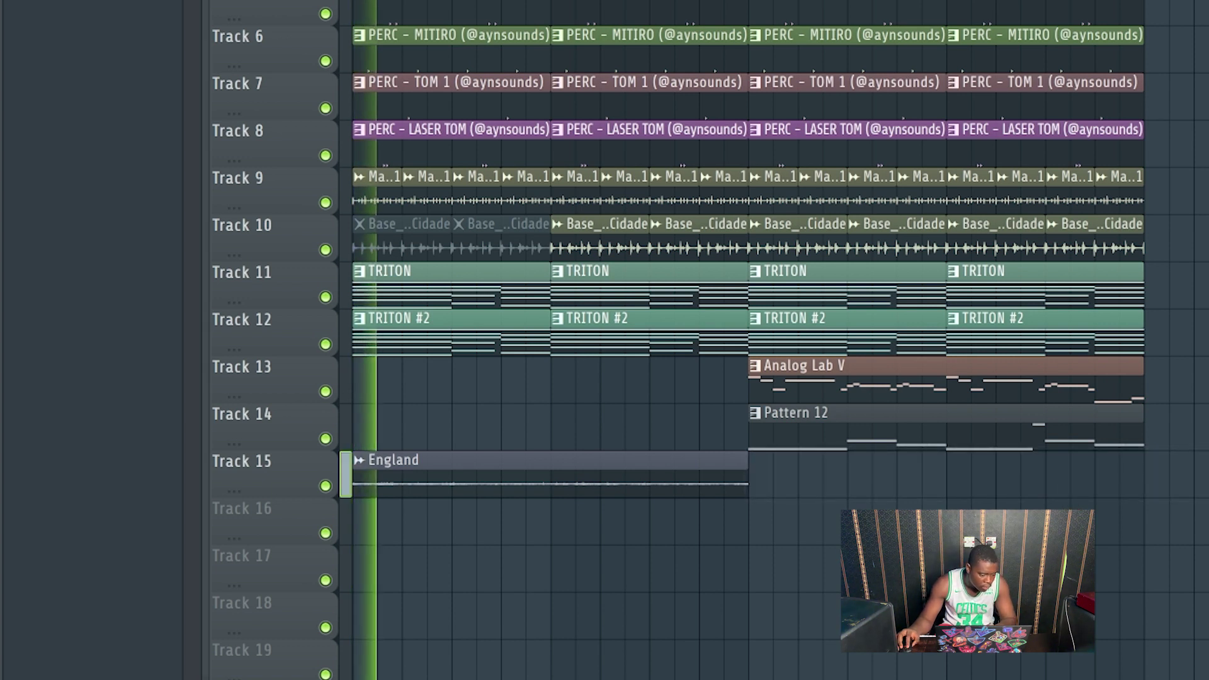